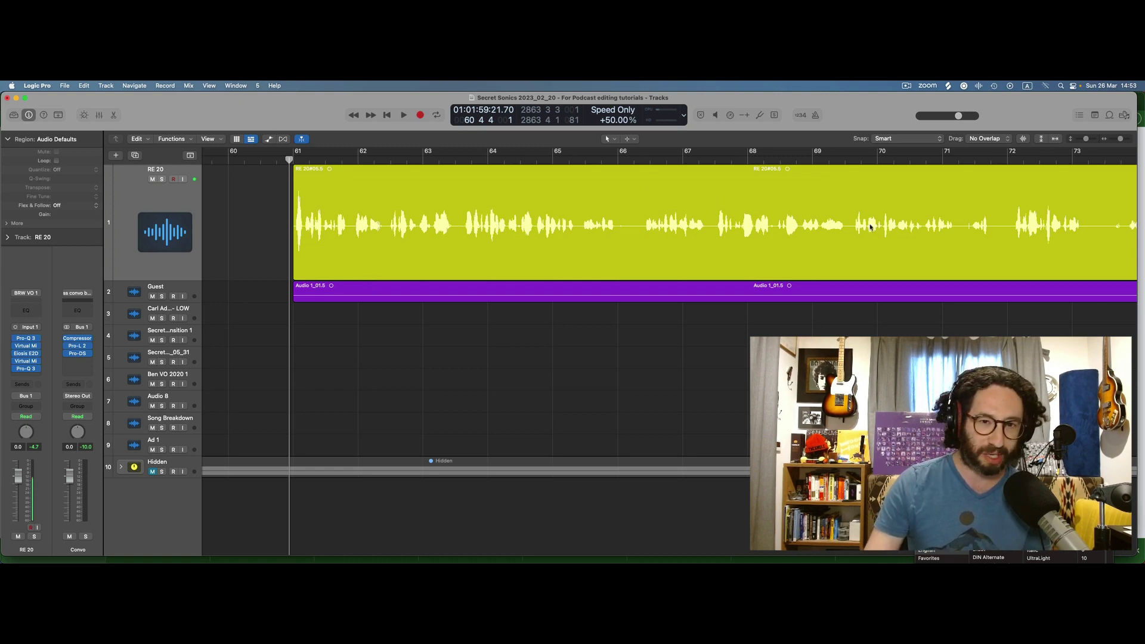
# Step: Cycle through the region drag modes, including Shuffle R, and leave the drag mode set to Shuffle L
pyautogui.click(991, 141)
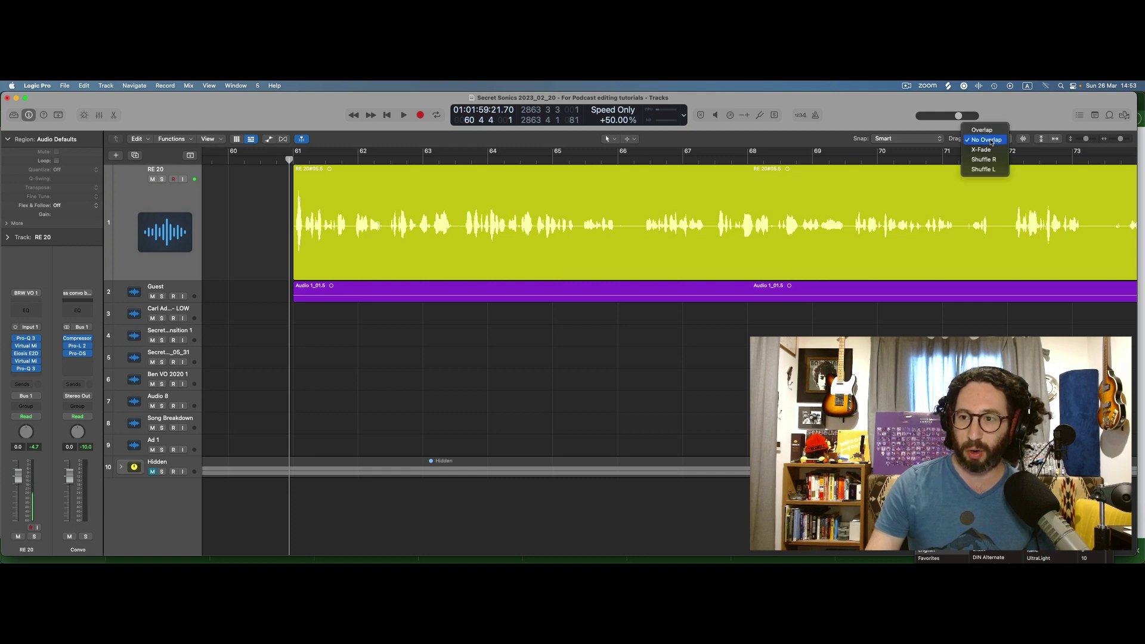
pyautogui.click(984, 159)
pyautogui.click(988, 139)
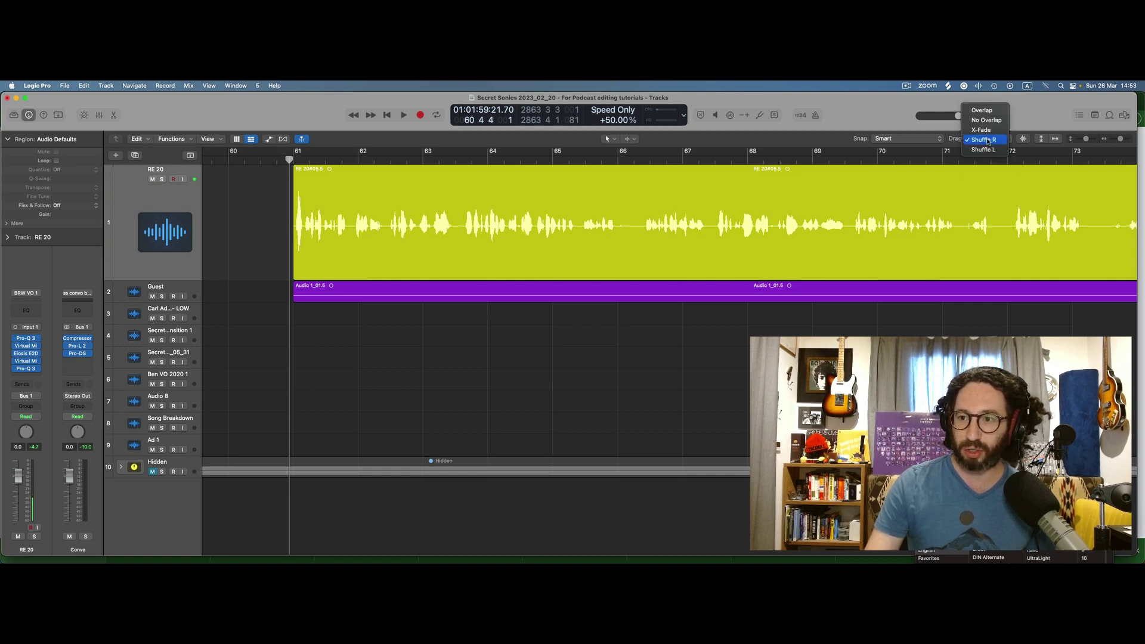
pyautogui.click(984, 149)
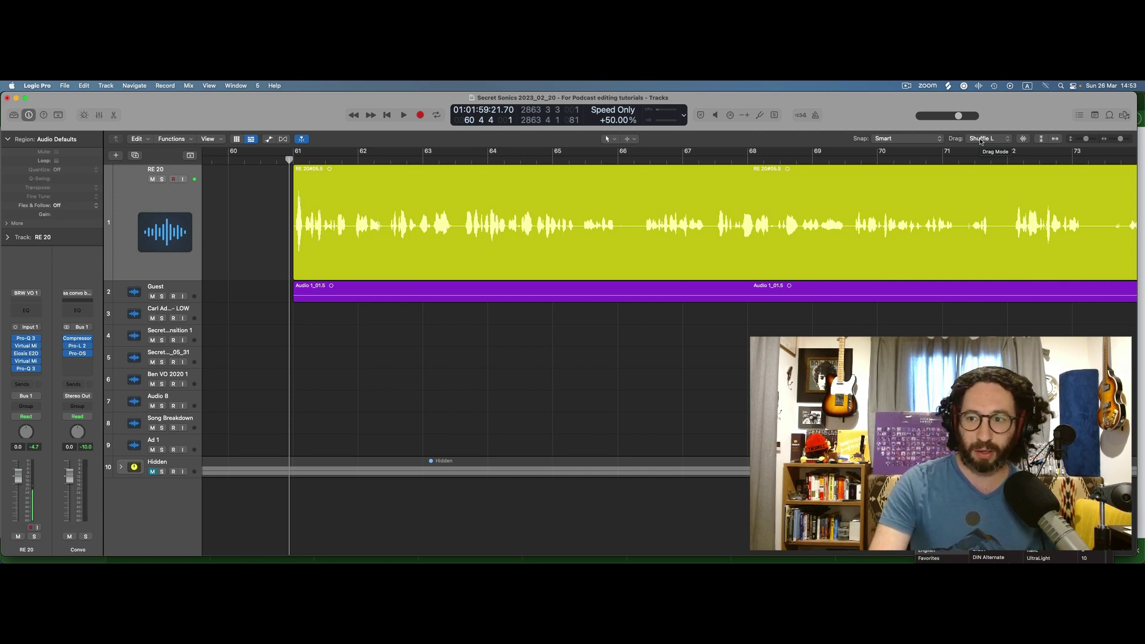
pyautogui.press('F17')
pyautogui.press('F18')
pyautogui.press('6')
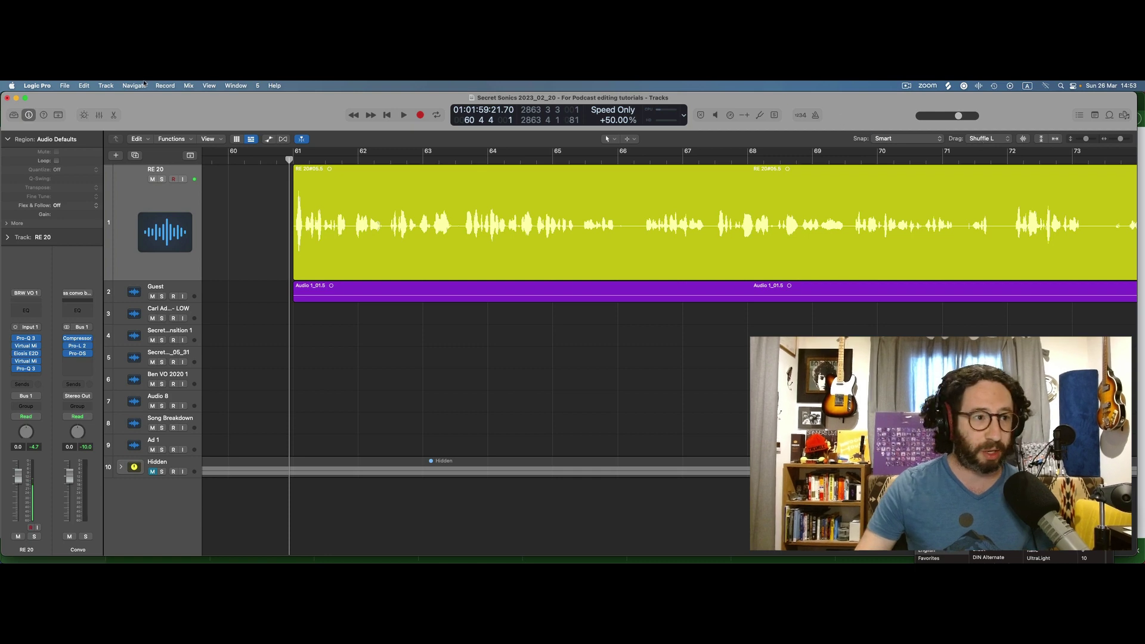
# Step: Open the key command assignments and search them for "shuffle"
pyautogui.click(64, 85)
pyautogui.moveTo(27, 84)
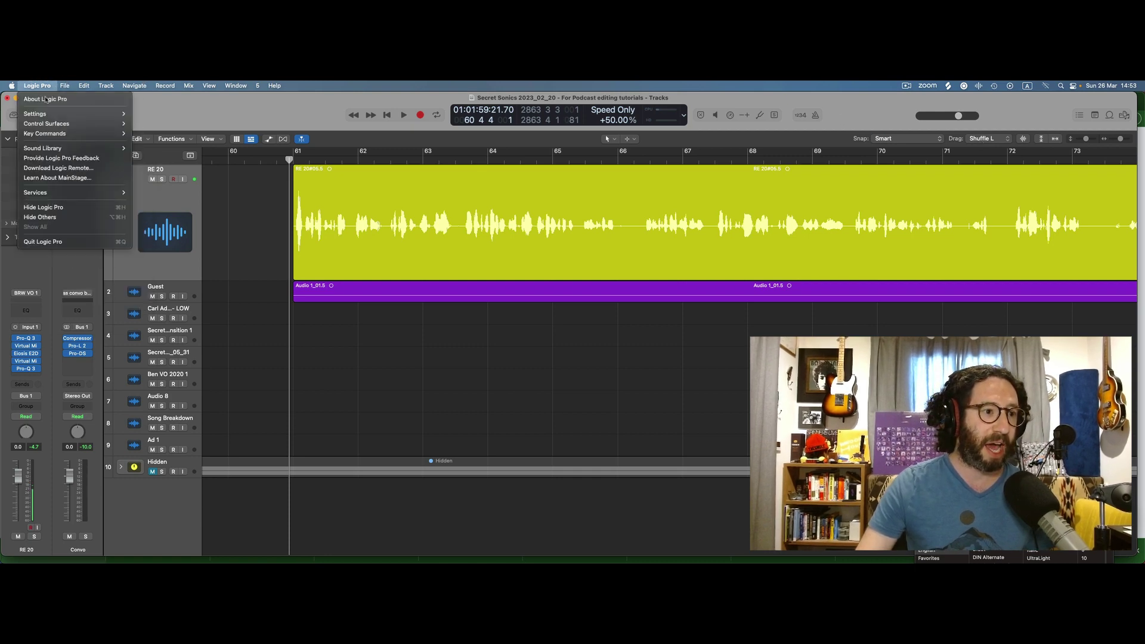
pyautogui.moveTo(71, 134)
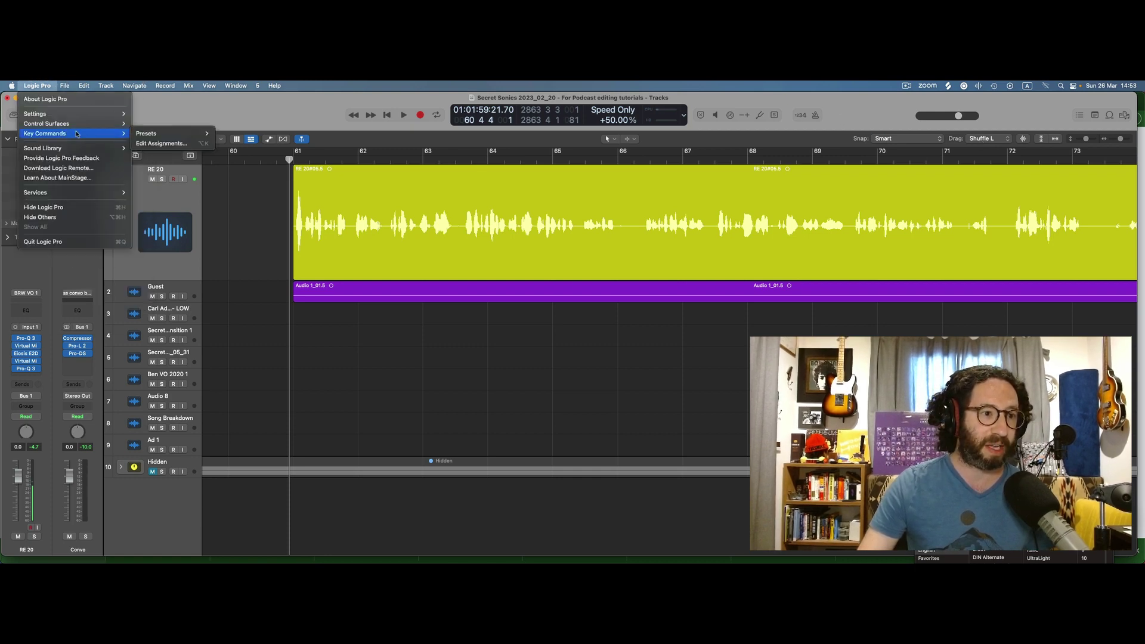
pyautogui.click(148, 143)
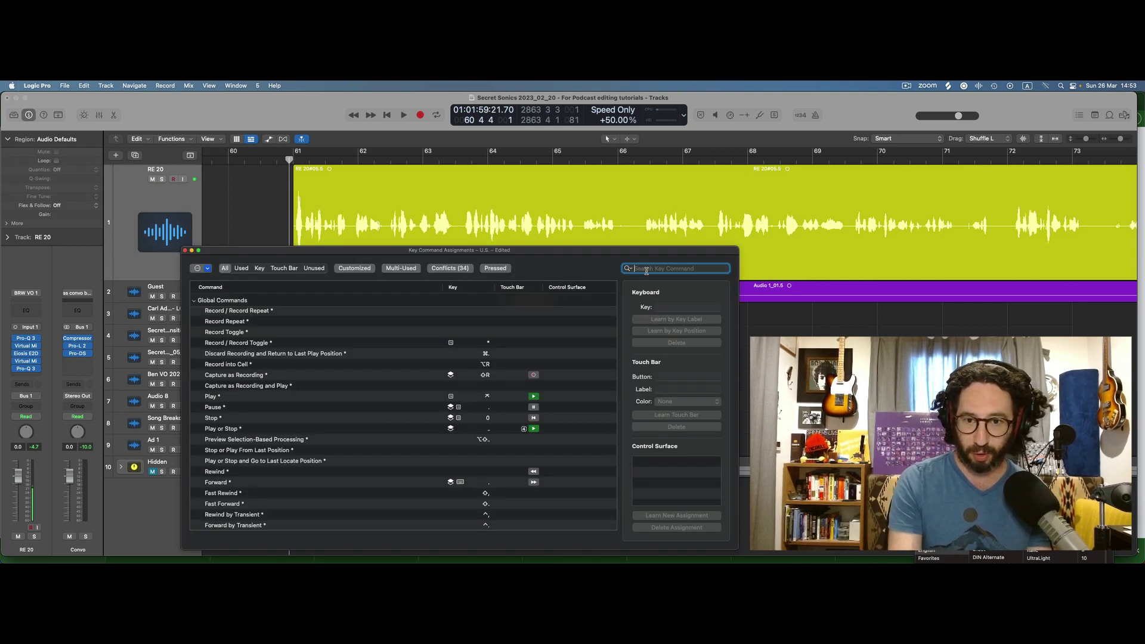
pyautogui.write('shutfle')
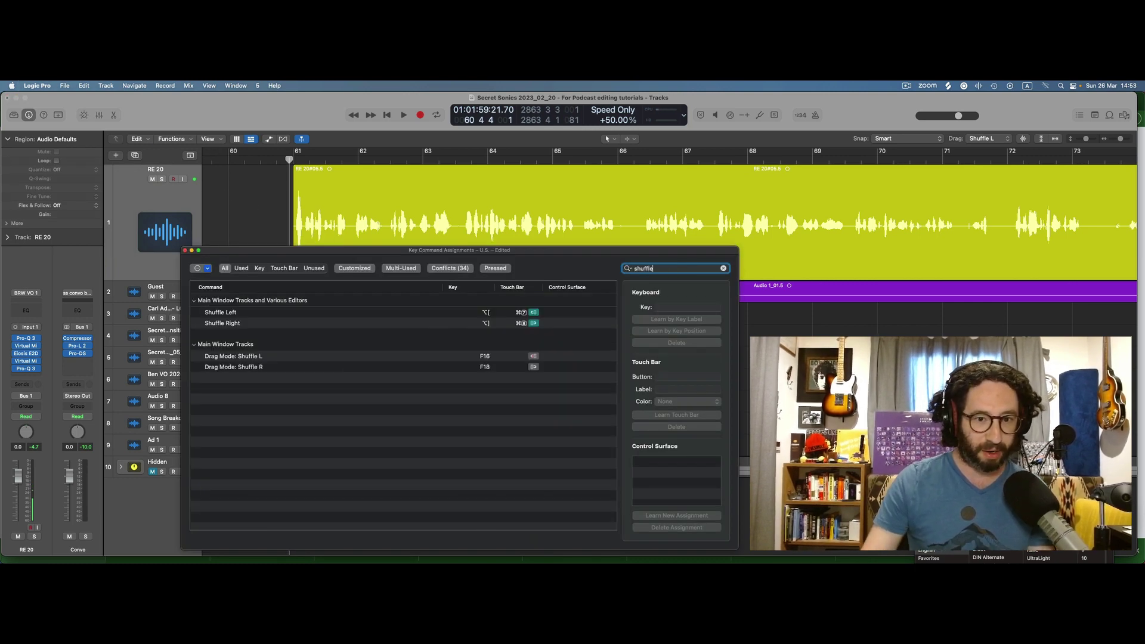
# Step: Search the key commands for "drag mode" to review the assigned keys, and close the assignments window
pyautogui.doubleClick(654, 269)
pyautogui.write('drag')
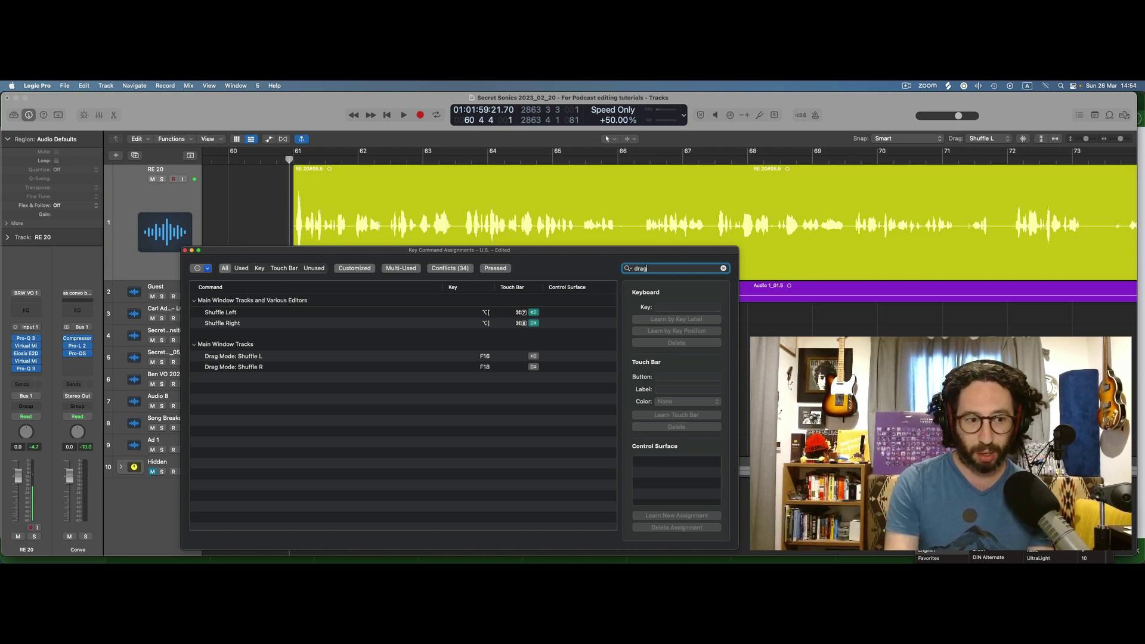
pyautogui.write(' mode')
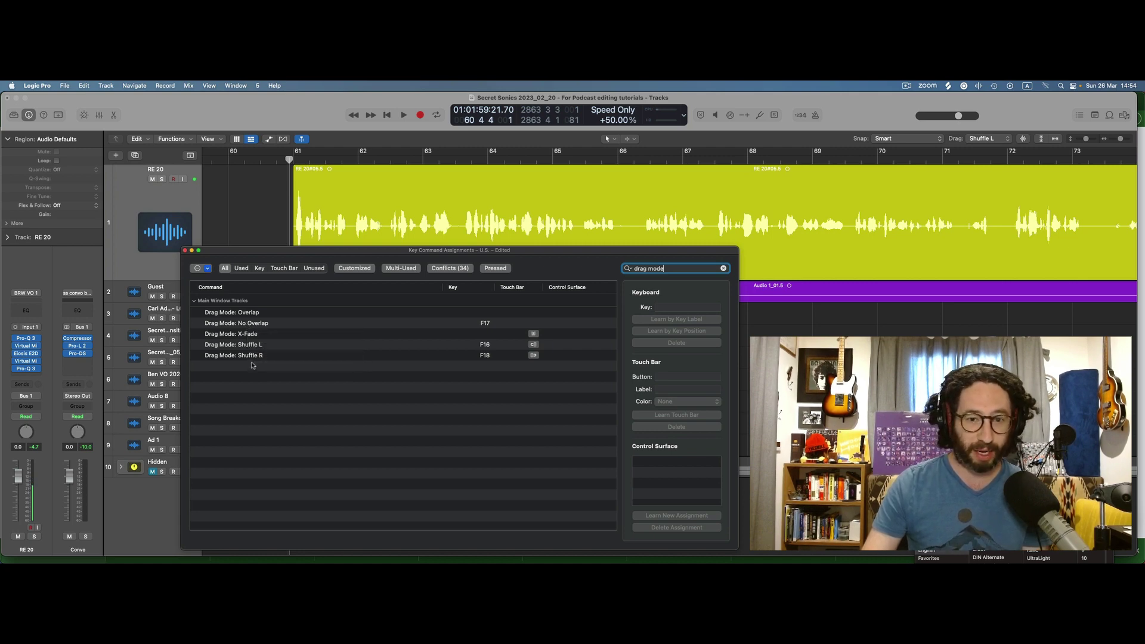
pyautogui.click(185, 251)
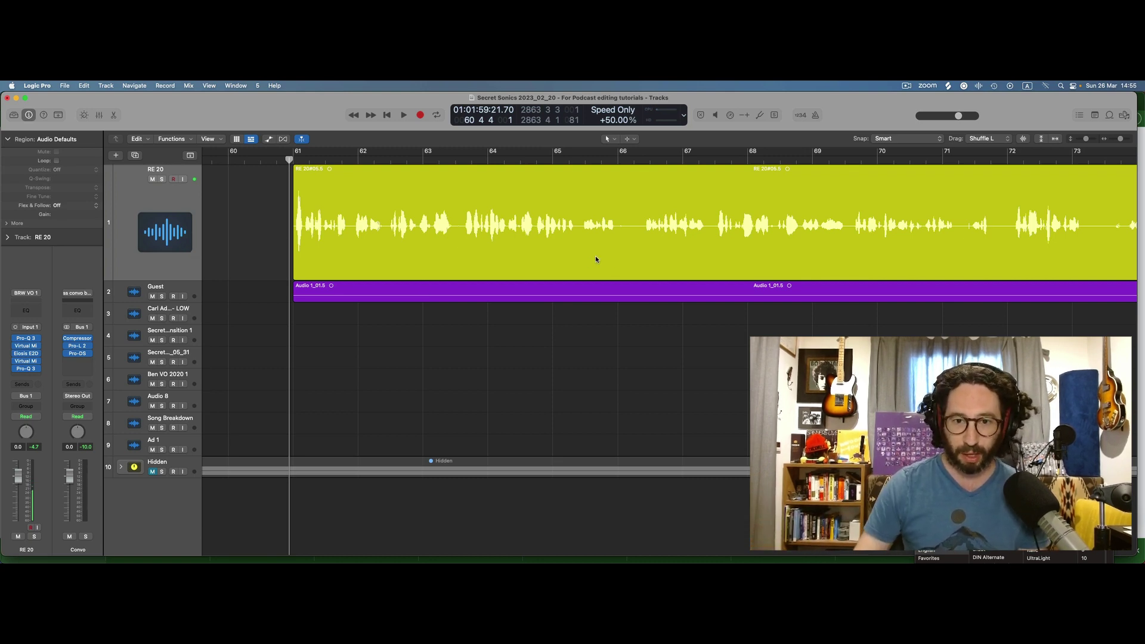
# Step: Marquee-select the short gap just after bar 66 on the RE 20 and Guest tracks, try deleting it in Shuffle L, and undo the deletion
pyautogui.press('super')
pyautogui.moveTo(622, 248); pyautogui.dragTo(641, 294)
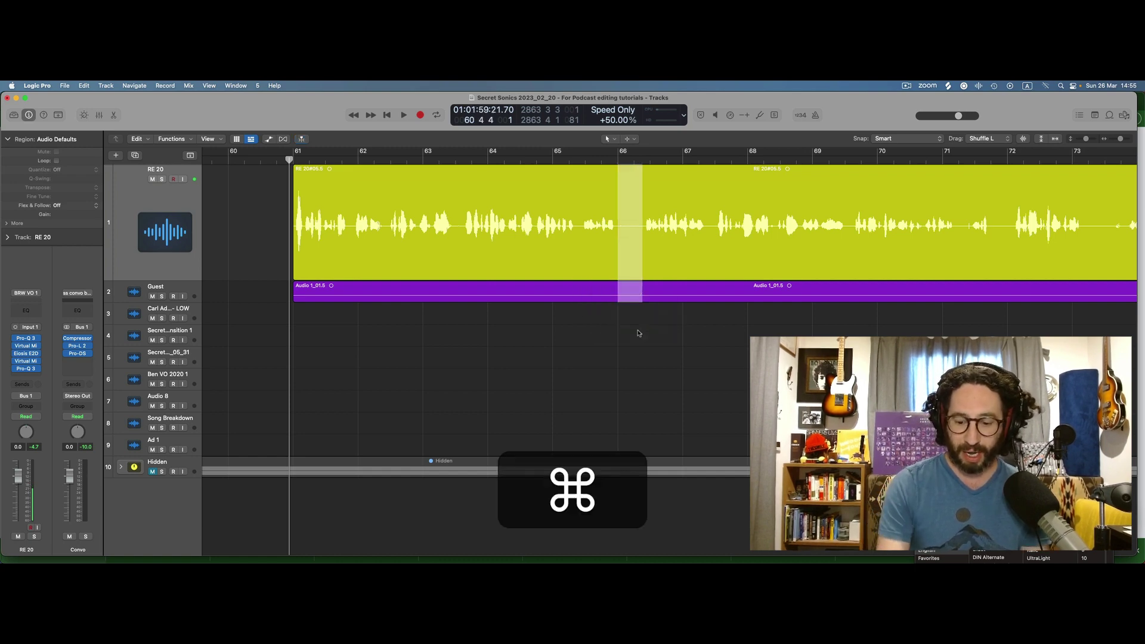
pyautogui.press('BackSpace')
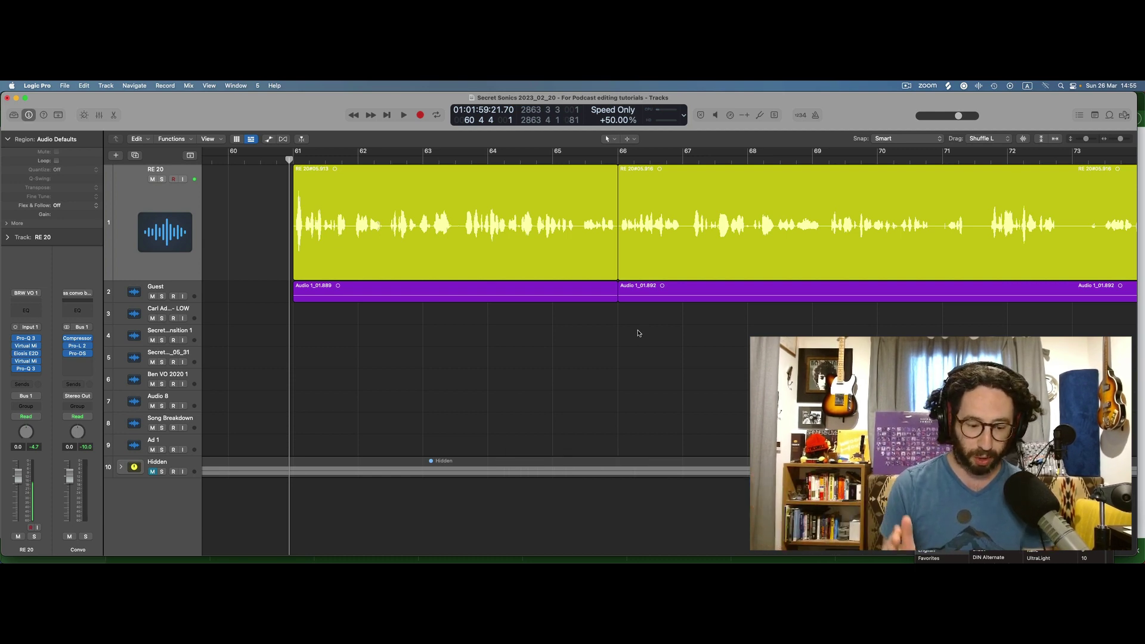
pyautogui.press('super+z')
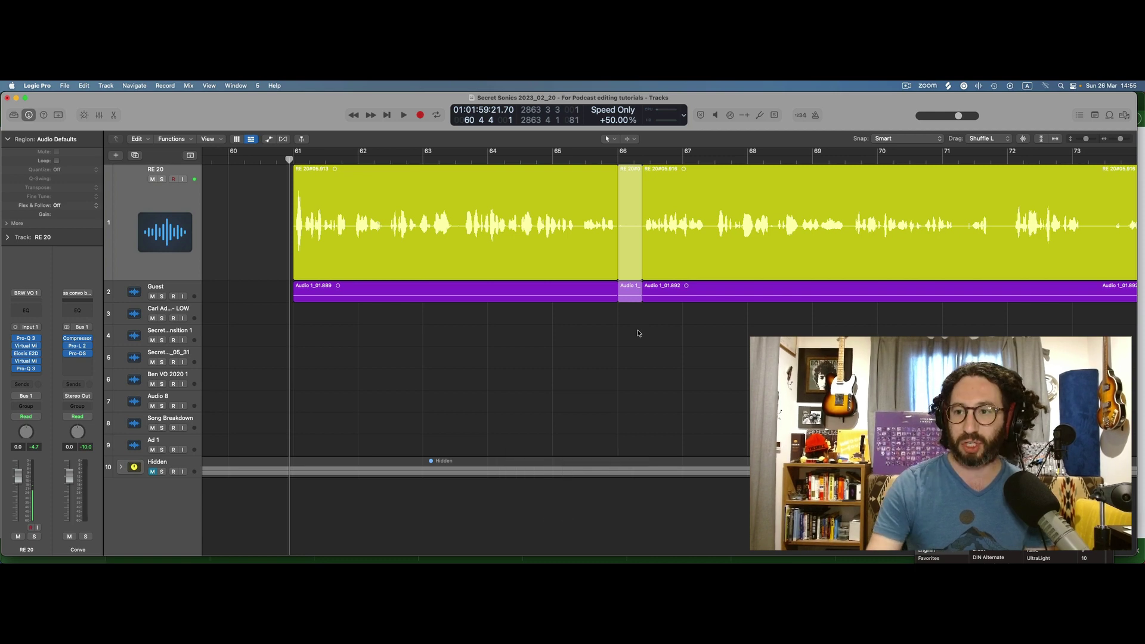
# Step: Set the drag mode to Shuffle R, try deleting the marquee-selected gap on both tracks, and undo the deletion
pyautogui.press('F18')
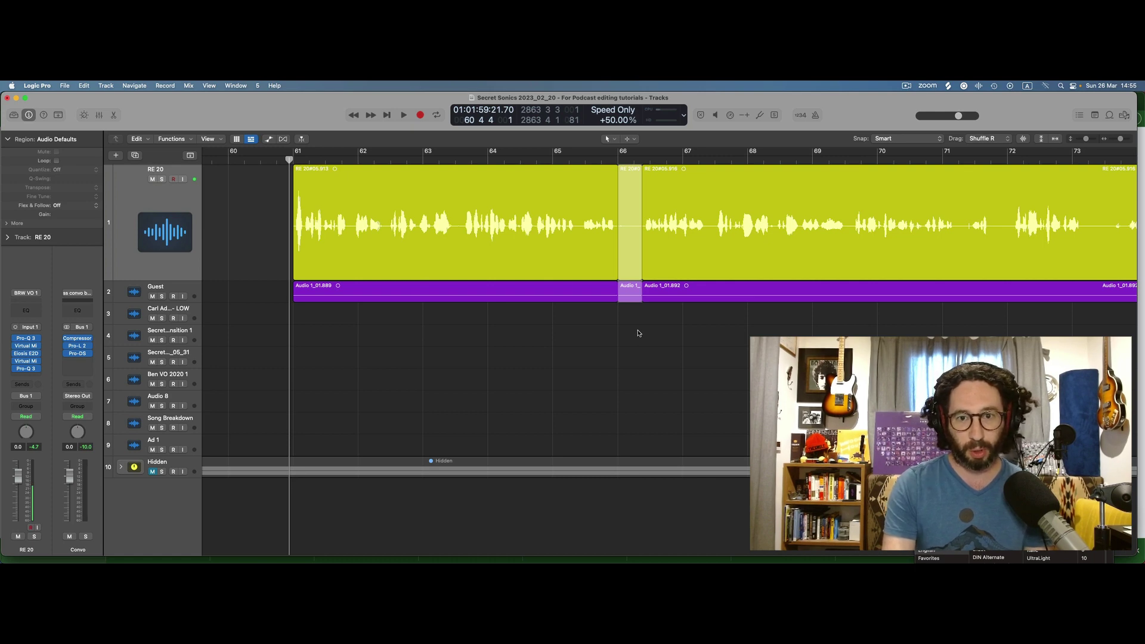
pyautogui.press('BackSpace')
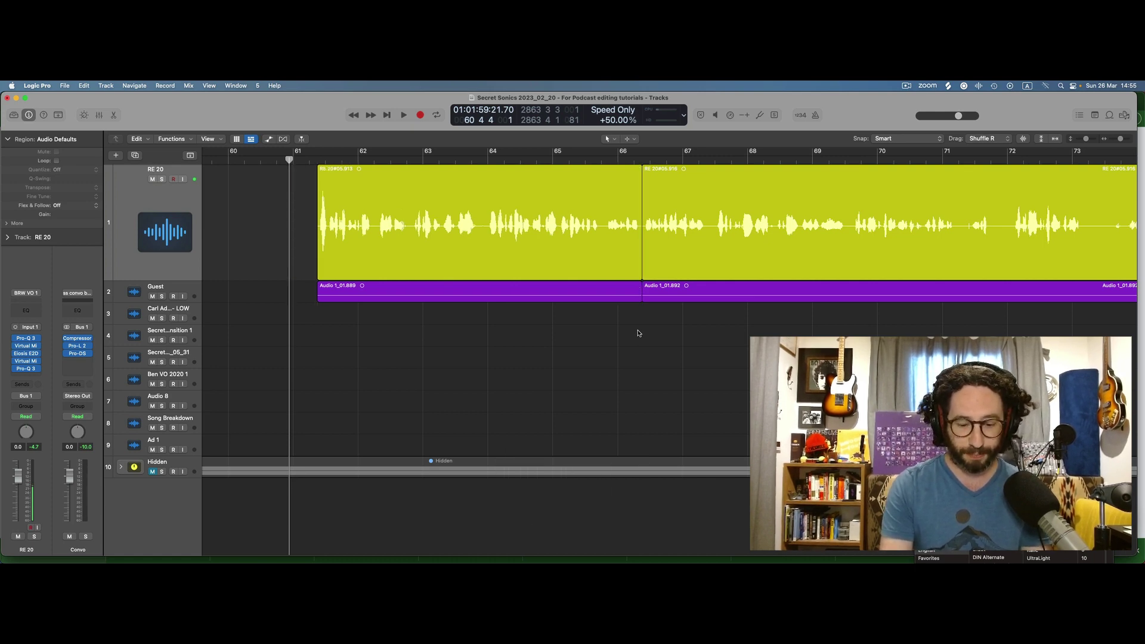
pyautogui.press('super+z')
pyautogui.press('BackSpace')
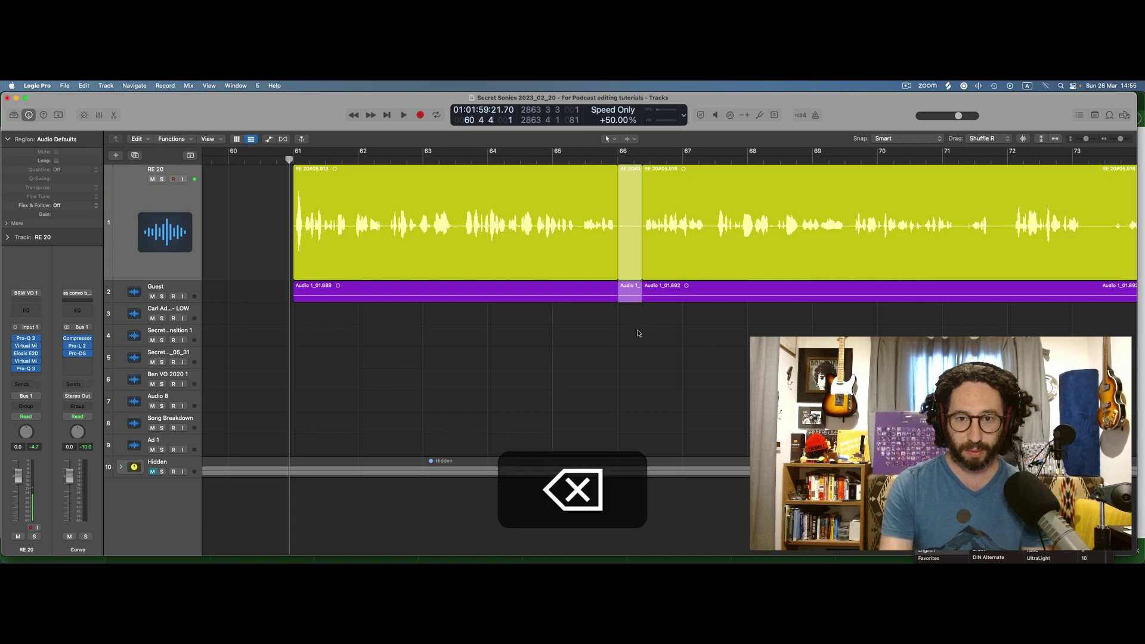
pyautogui.press('super+z')
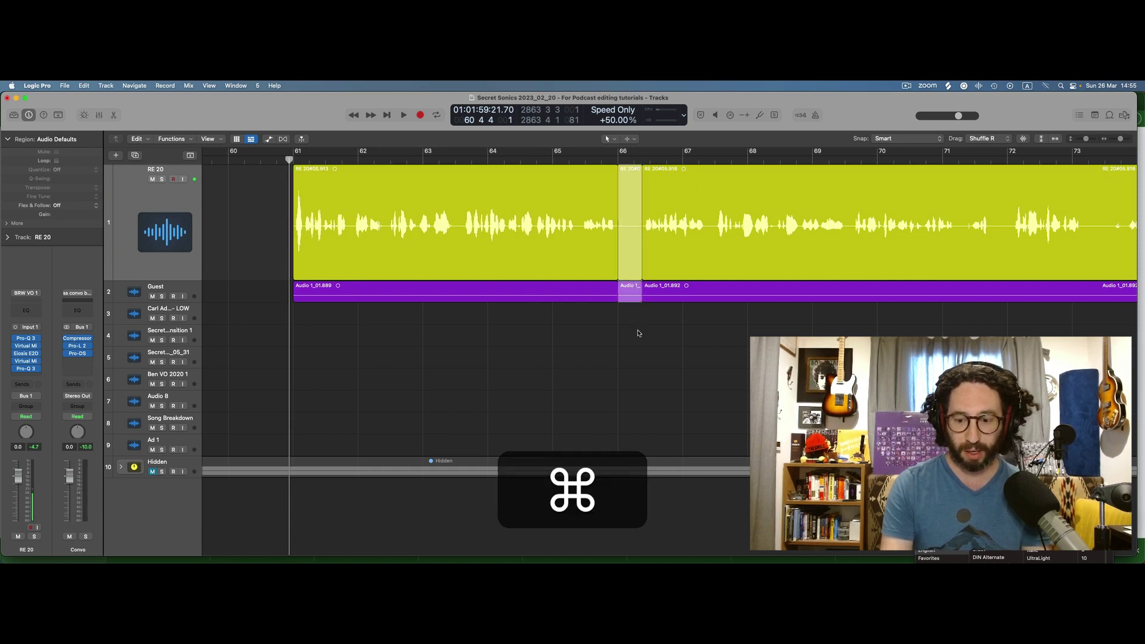
# Step: Set the drag mode back to Shuffle L, try deleting the selected gap on both tracks again, and undo it
pyautogui.press('F16')
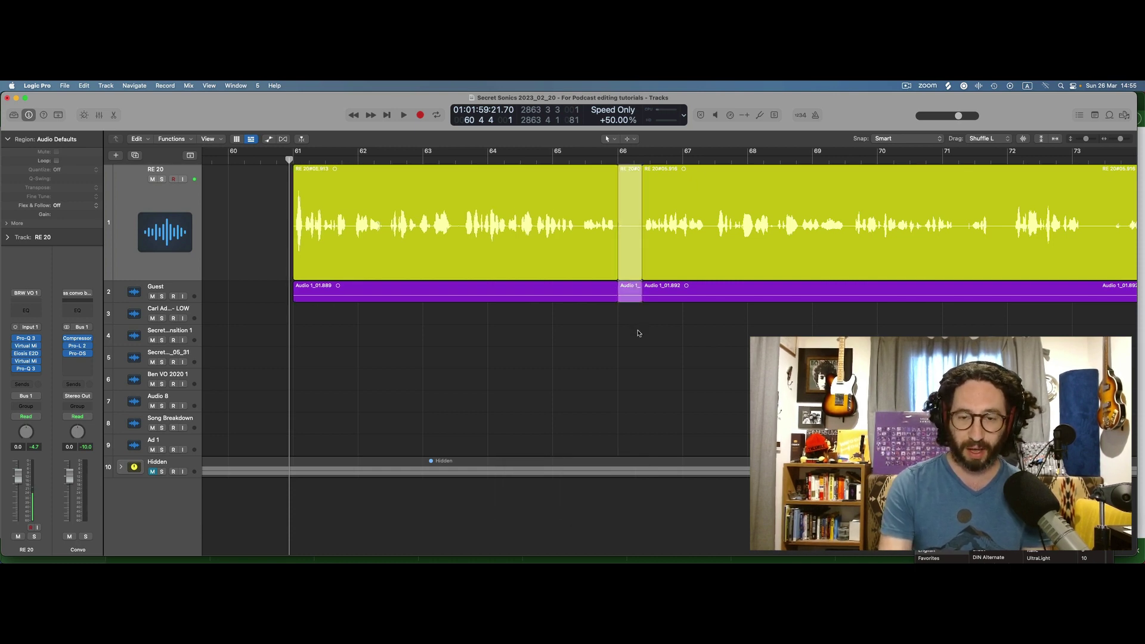
pyautogui.press('BackSpace')
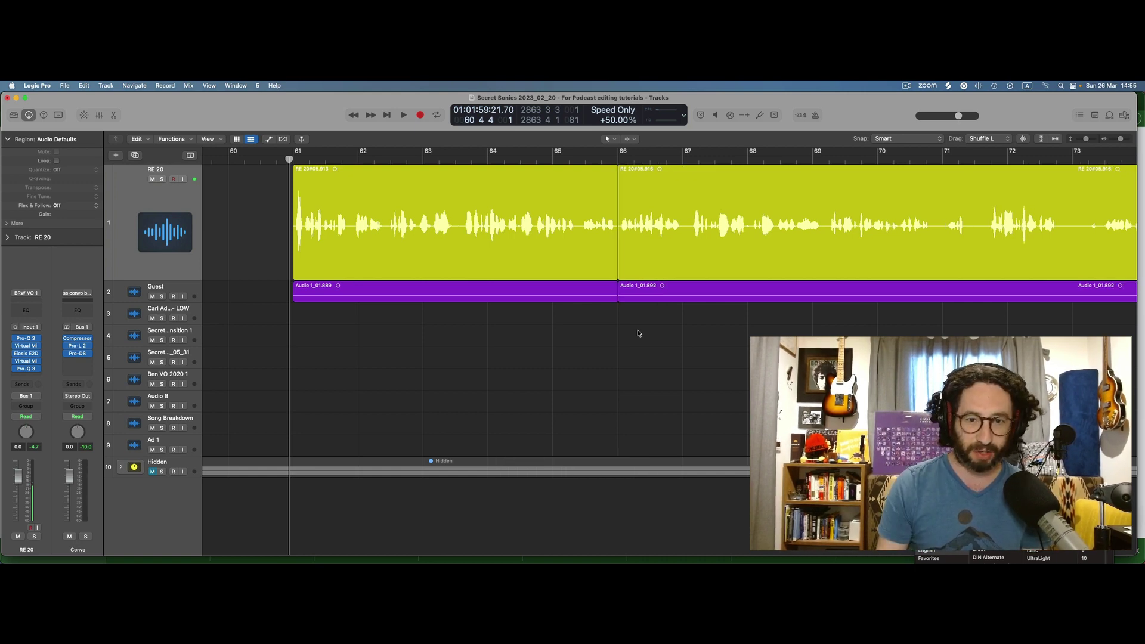
pyautogui.press('cmd+z')
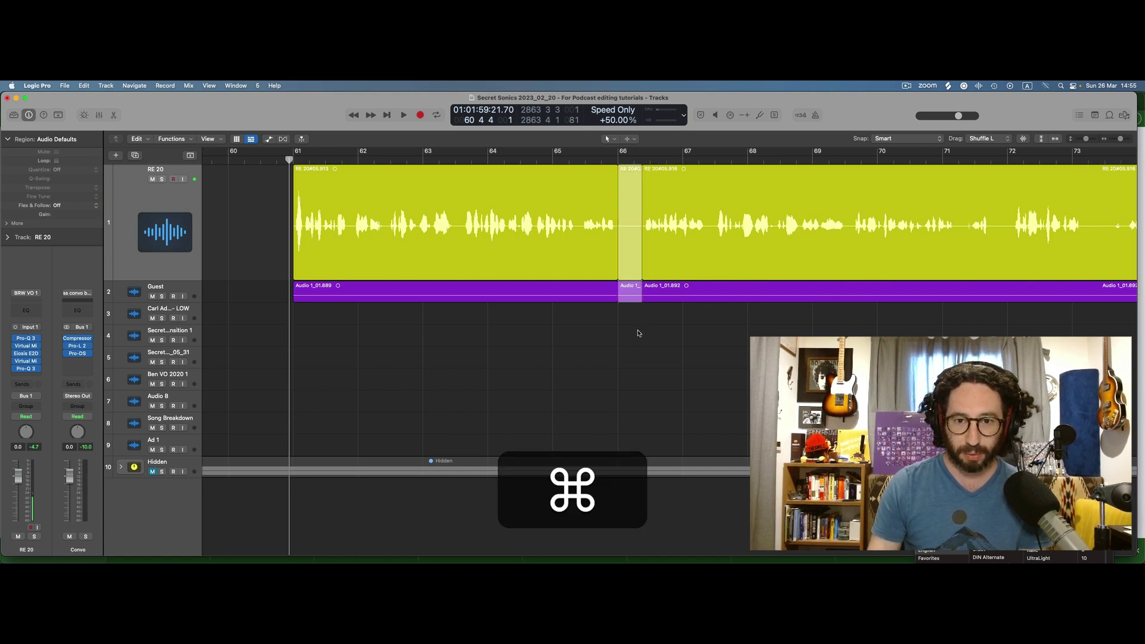
# Step: Undo the region splits and the marquee selection after bar 66 on the RE 20 and Guest tracks
pyautogui.click(604, 322)
pyautogui.press('cmd+z')
pyautogui.press('cmd+z')
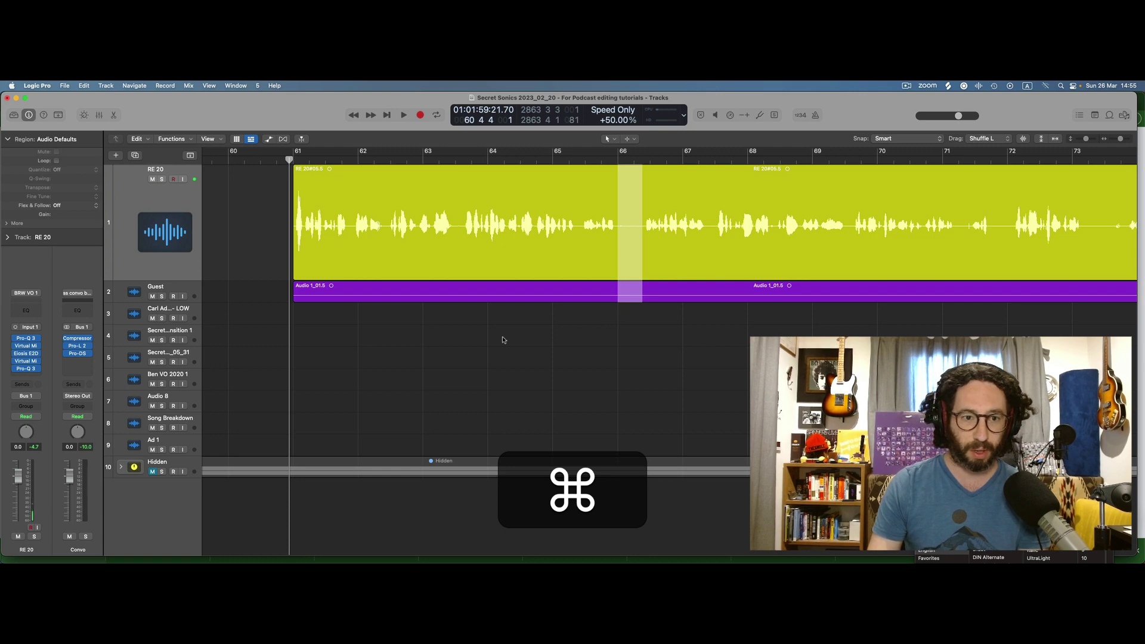
pyautogui.press('cmd+z')
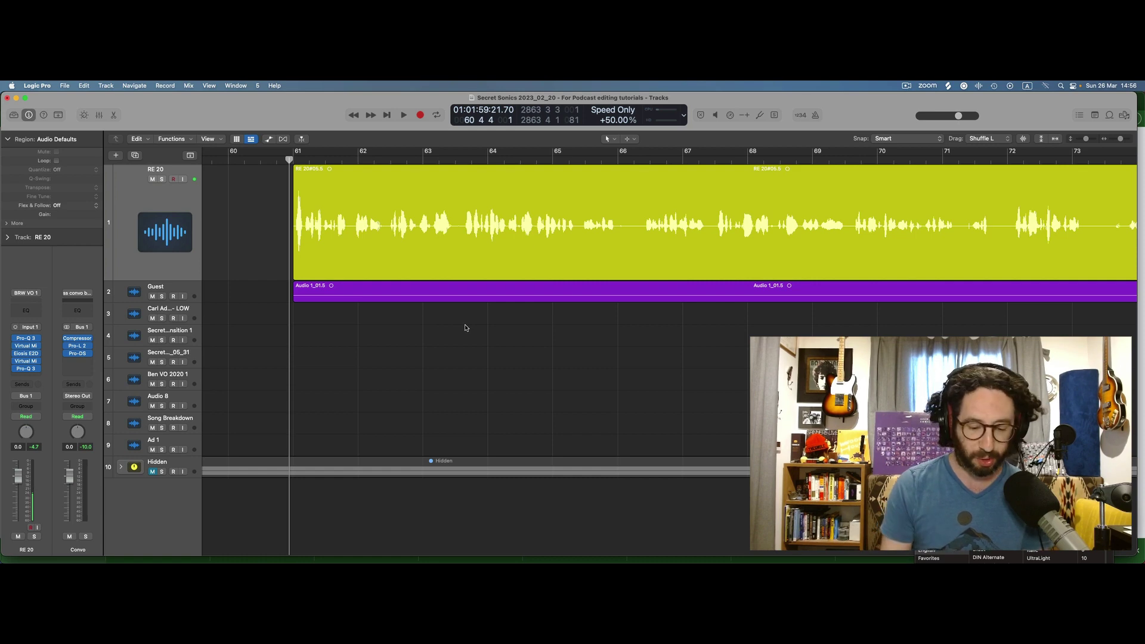
# Step: Play the conversation from just before bar 61 and stop playback midway through bar 67
pyautogui.press('space')
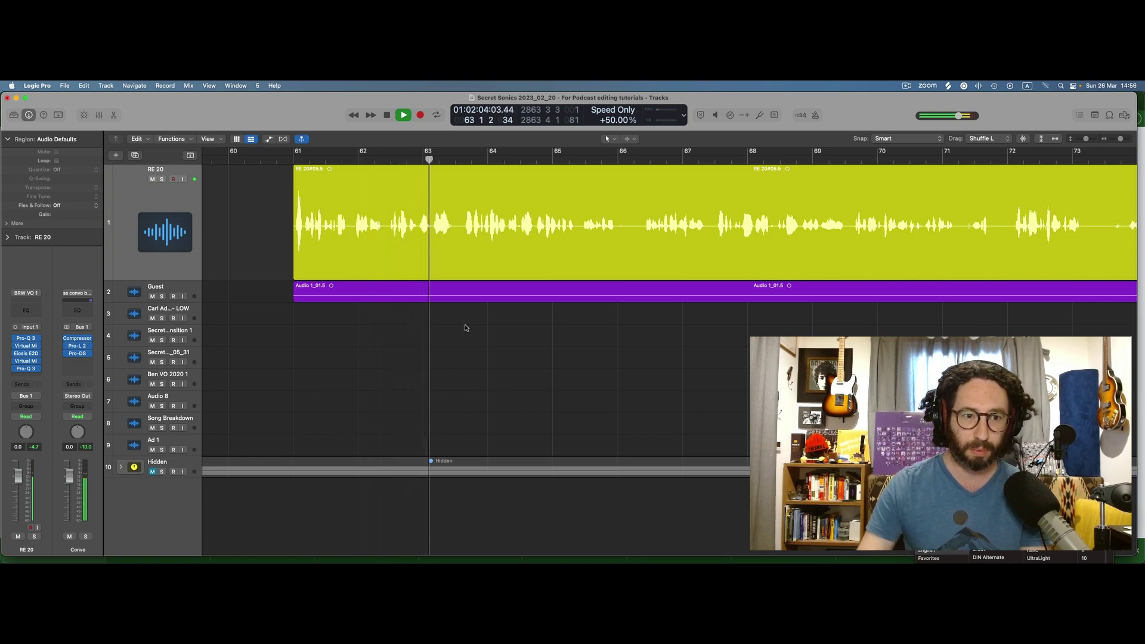
pyautogui.press('super+Right')
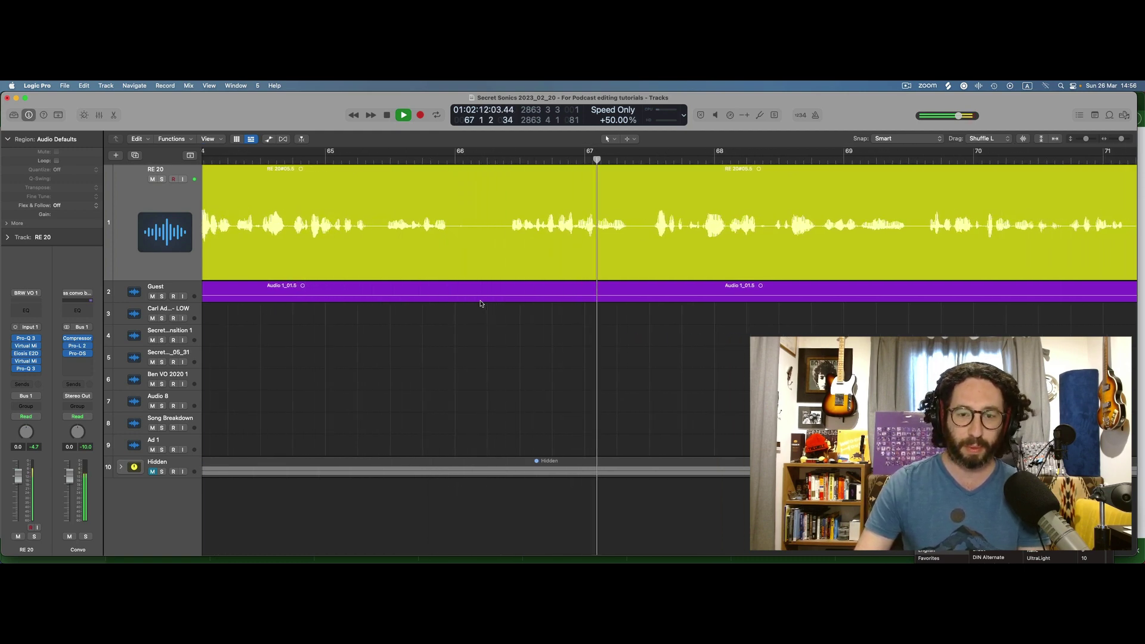
pyautogui.press('space')
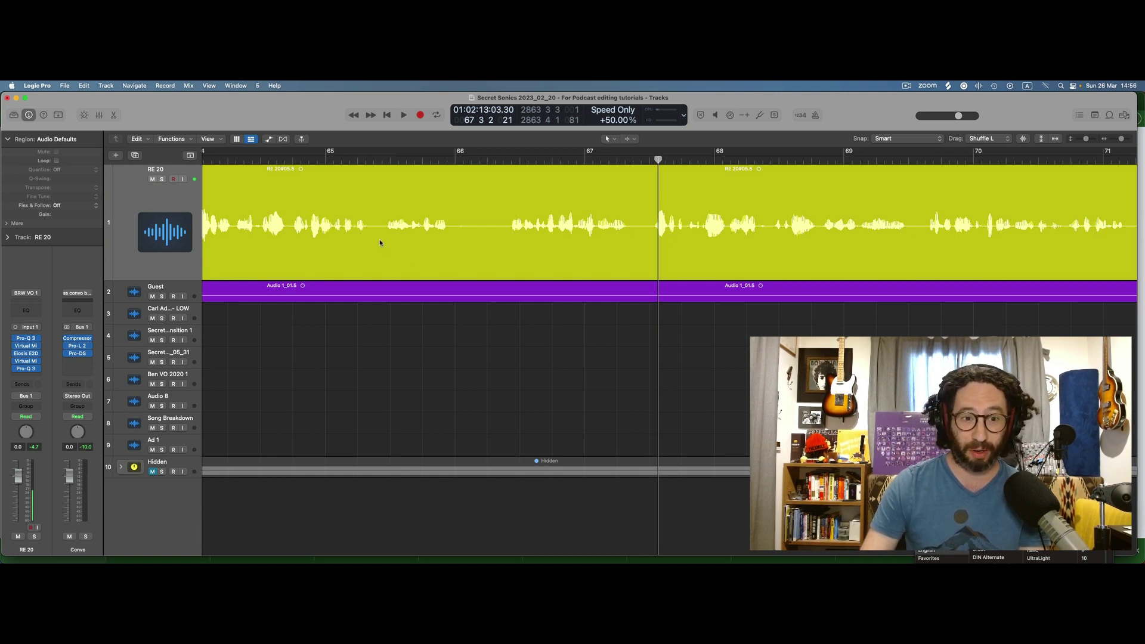
# Step: Marquee-select the phrase from 65 2 4 to 66 2 3 across the RE 20 and Guest tracks, and clear the selection
pyautogui.press('super')
pyautogui.moveTo(383, 235); pyautogui.dragTo(507, 301)
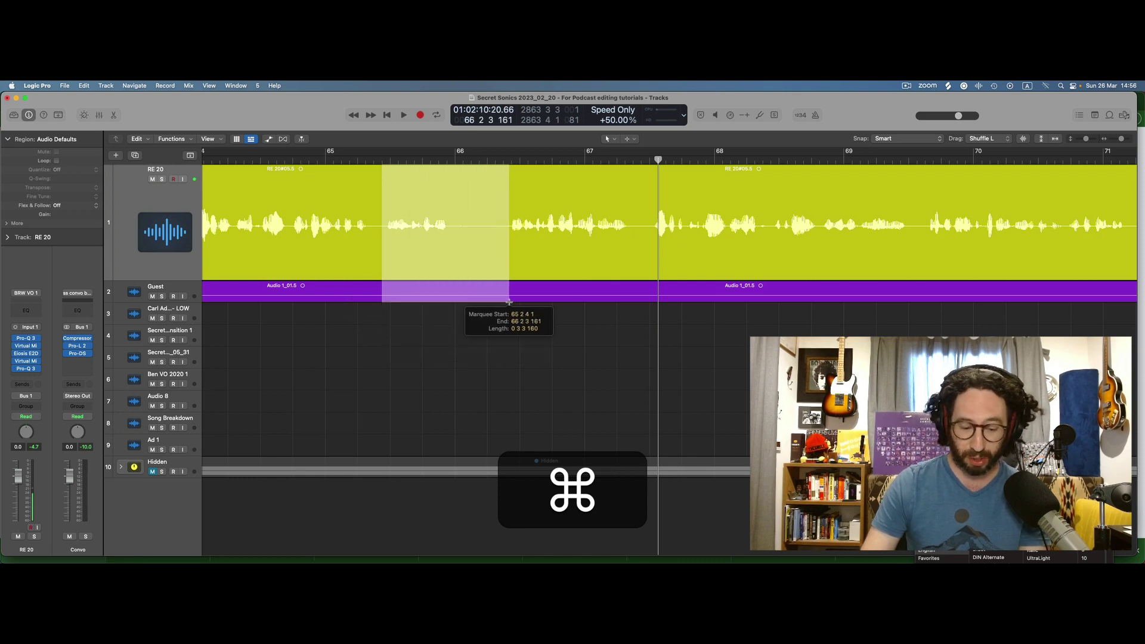
pyautogui.moveTo(510, 304); pyautogui.dragTo(510, 304)
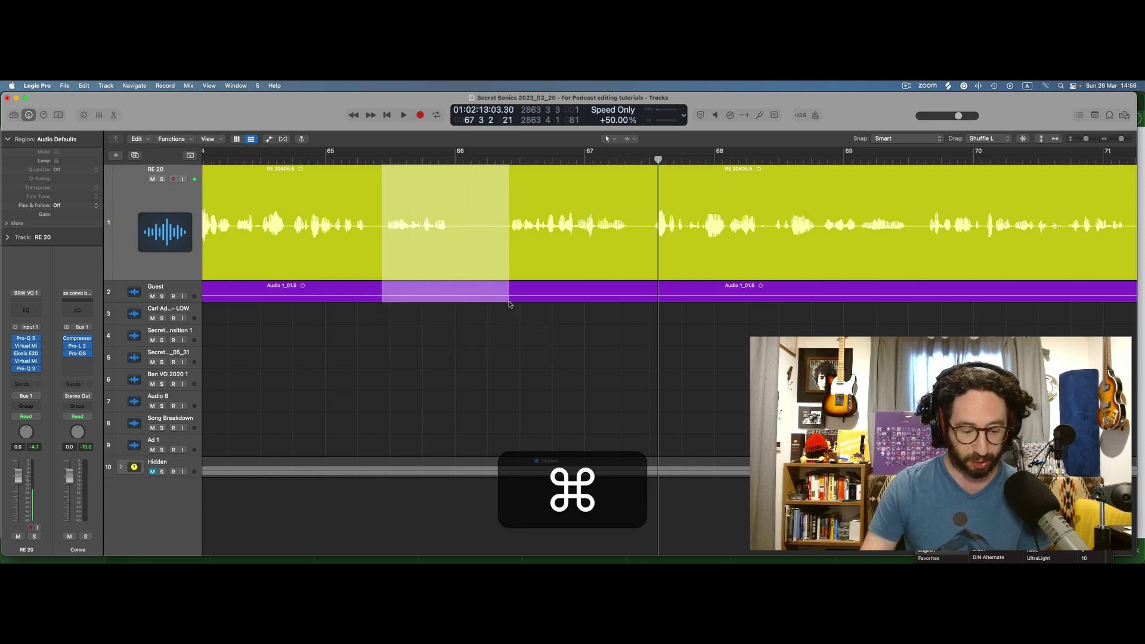
pyautogui.click(465, 335)
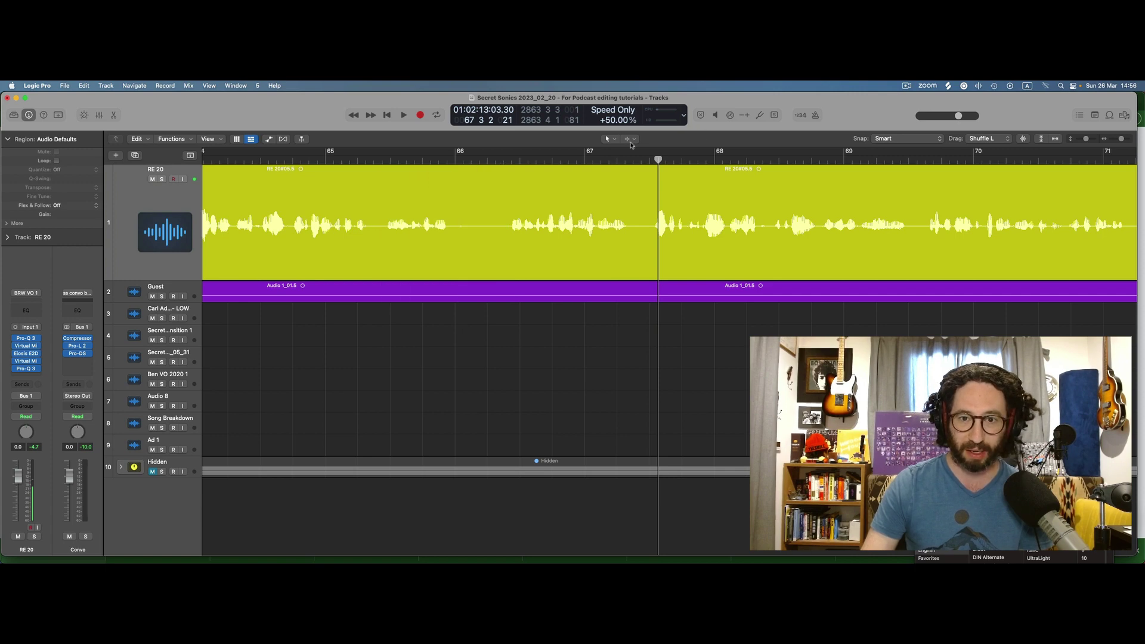
# Step: Look through the Command-click tool choices and the main tool list, leaving both tools as they are
pyautogui.click(629, 139)
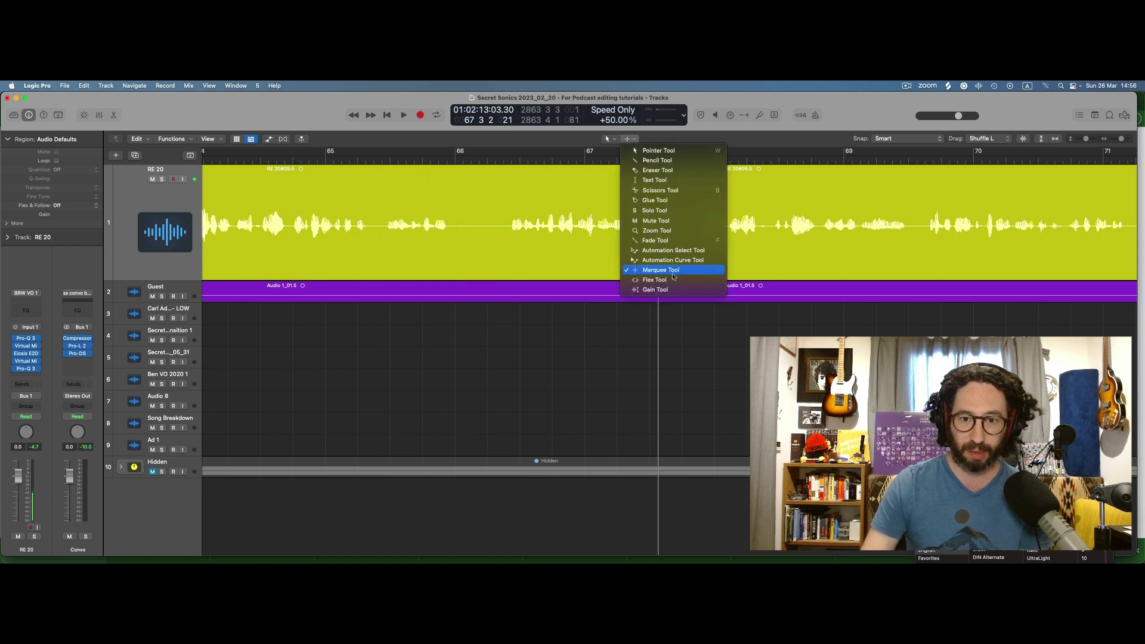
pyautogui.press('Escape')
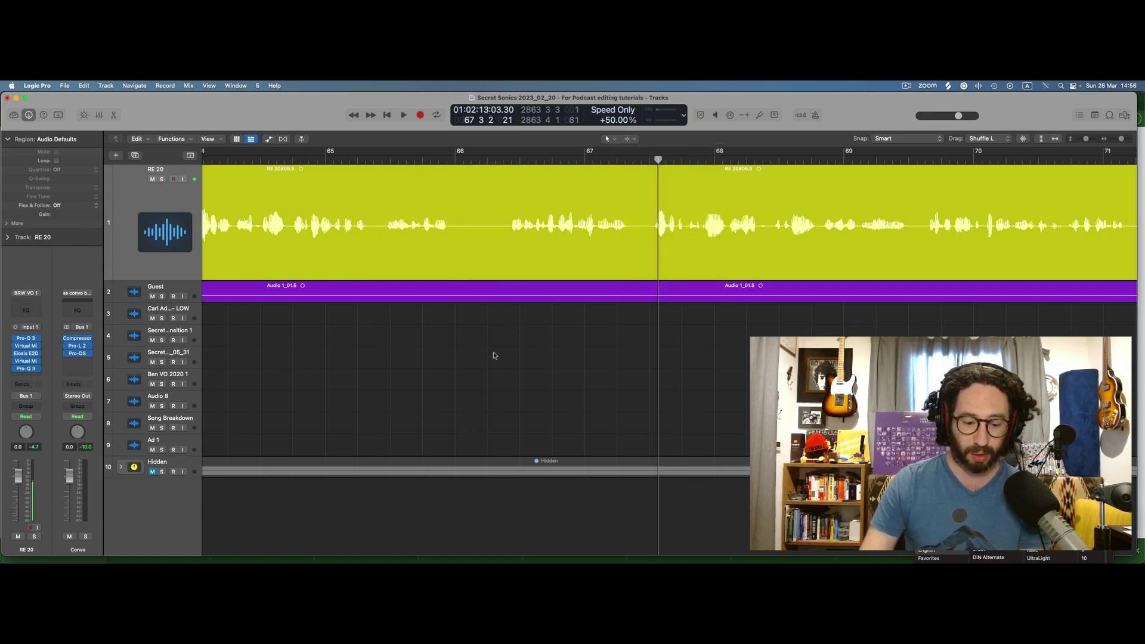
pyautogui.press('t')
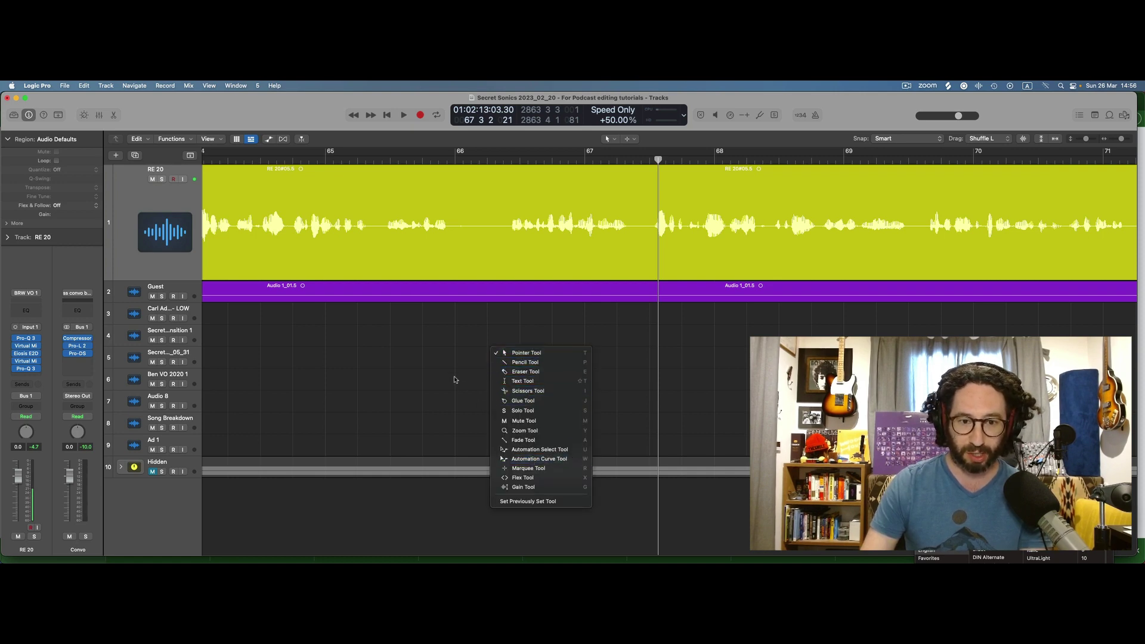
pyautogui.press('Escape')
# Step: Switch the main tool to the Marquee Tool and back to the Pointer Tool
pyautogui.press('t')
pyautogui.press('r')
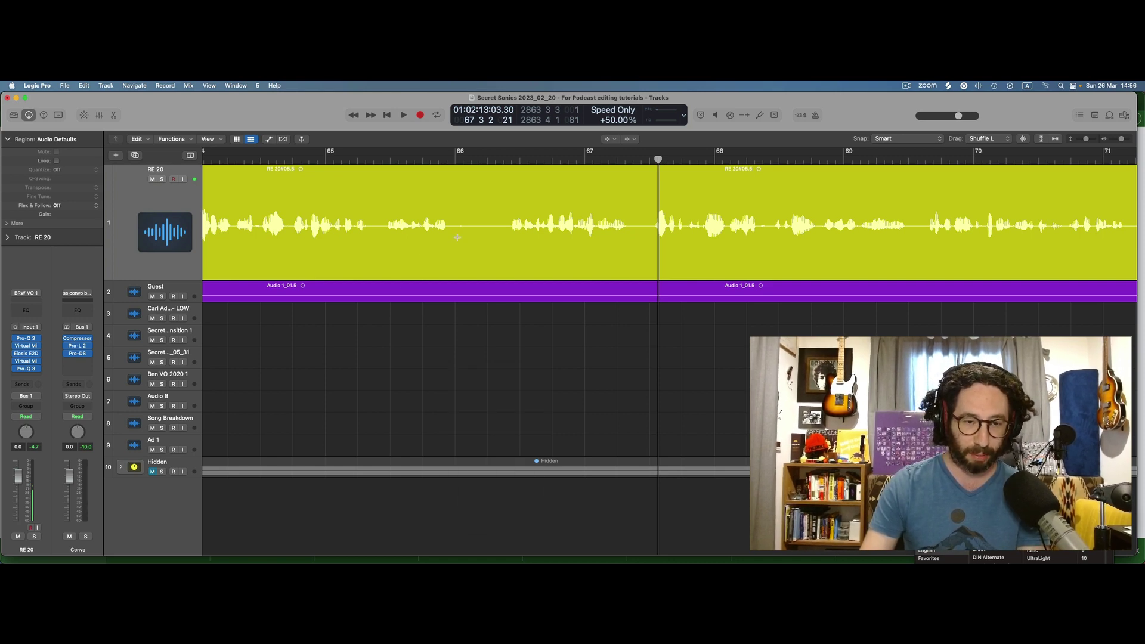
pyautogui.press('t')
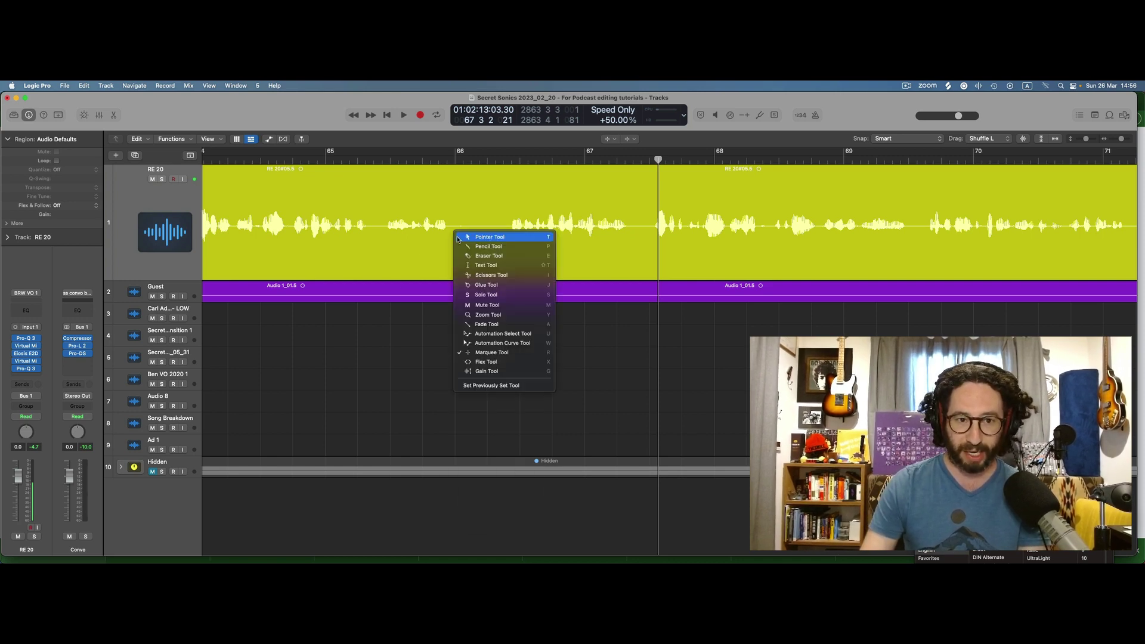
pyautogui.press('t')
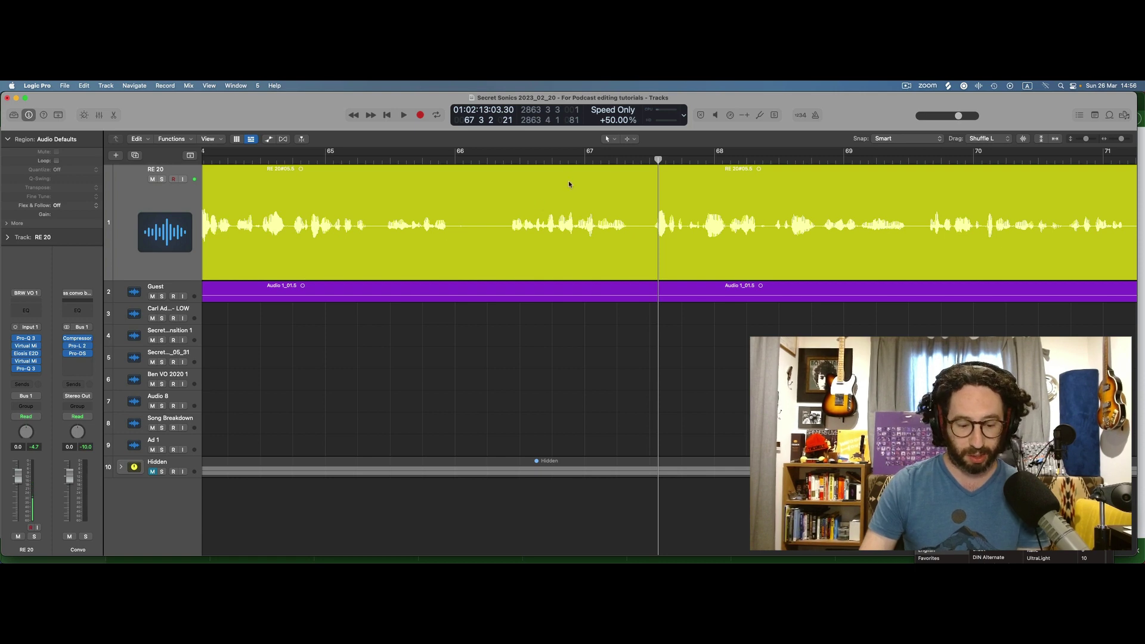
# Step: Marquee-select and delete the phrase from about 65 2 to 66 2 across the RE 20 and Guest tracks, and play across the cut
pyautogui.press('super')
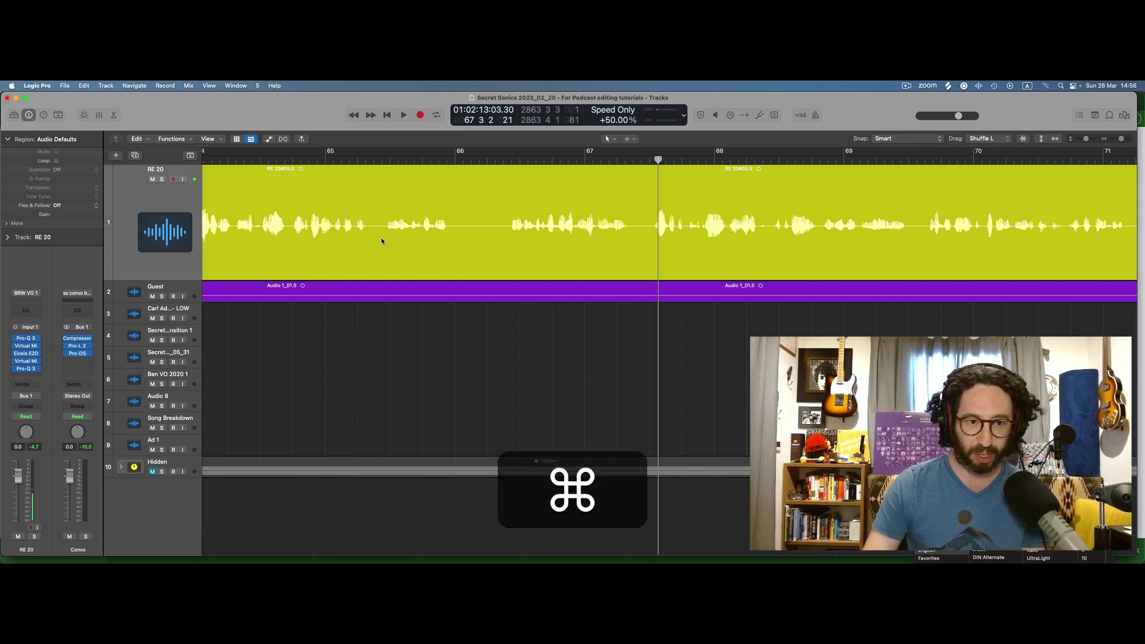
pyautogui.moveTo(384, 241); pyautogui.dragTo(508, 305)
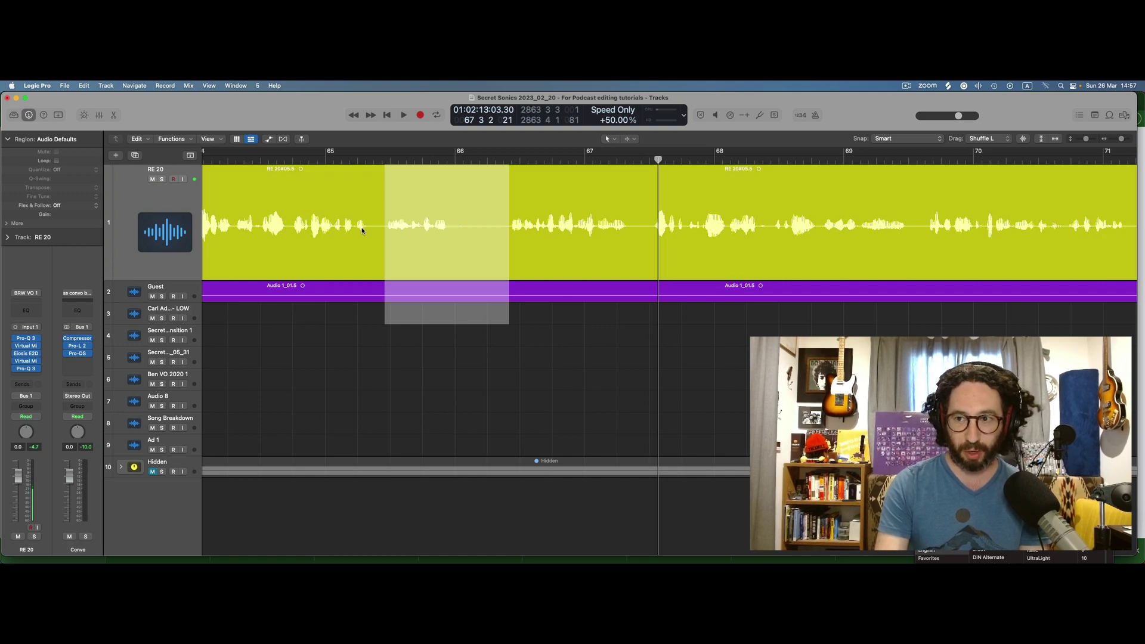
pyautogui.hotkey('ctrl', 'Up')
pyautogui.hotkey('ctrl', 'Up')
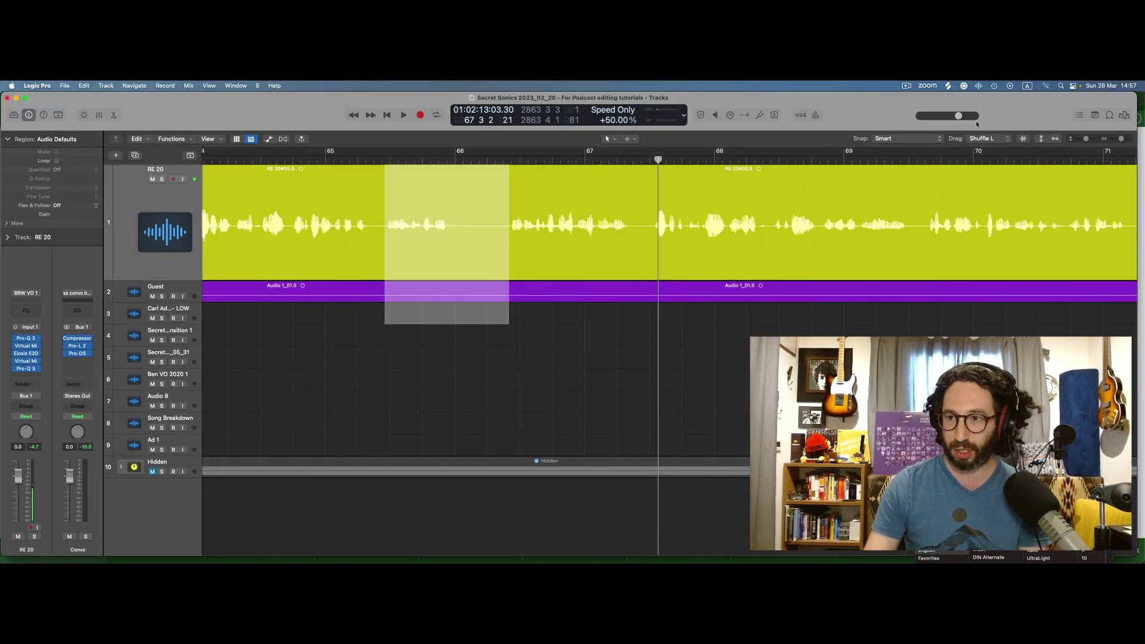
pyautogui.press('BackSpace')
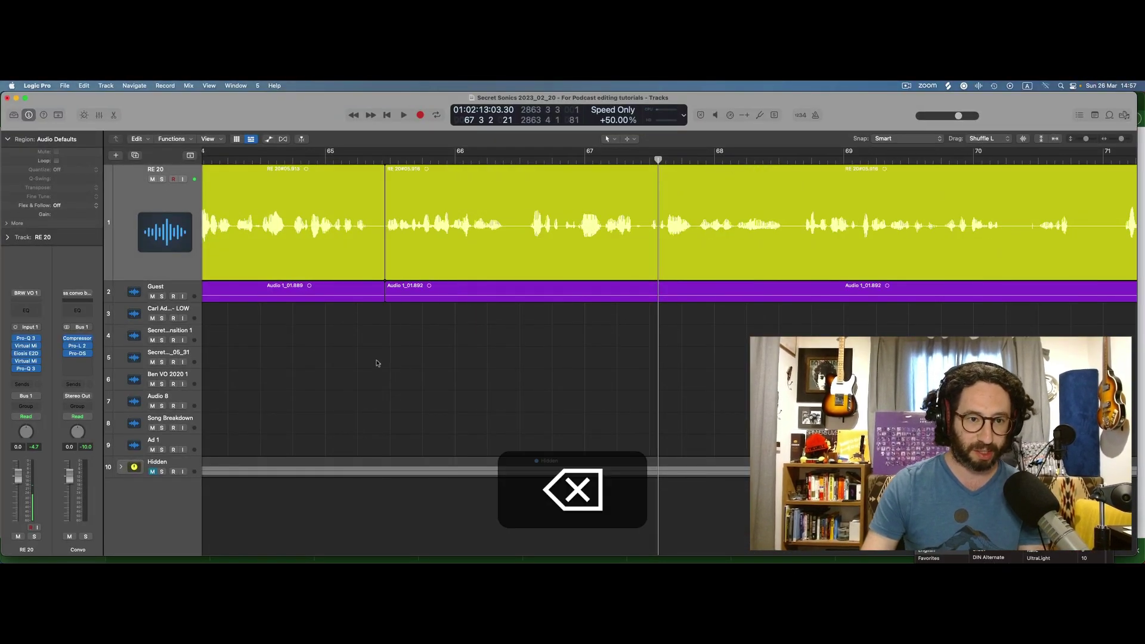
pyautogui.keyDown('shift'); pyautogui.click(292, 346); pyautogui.keyUp('shift')
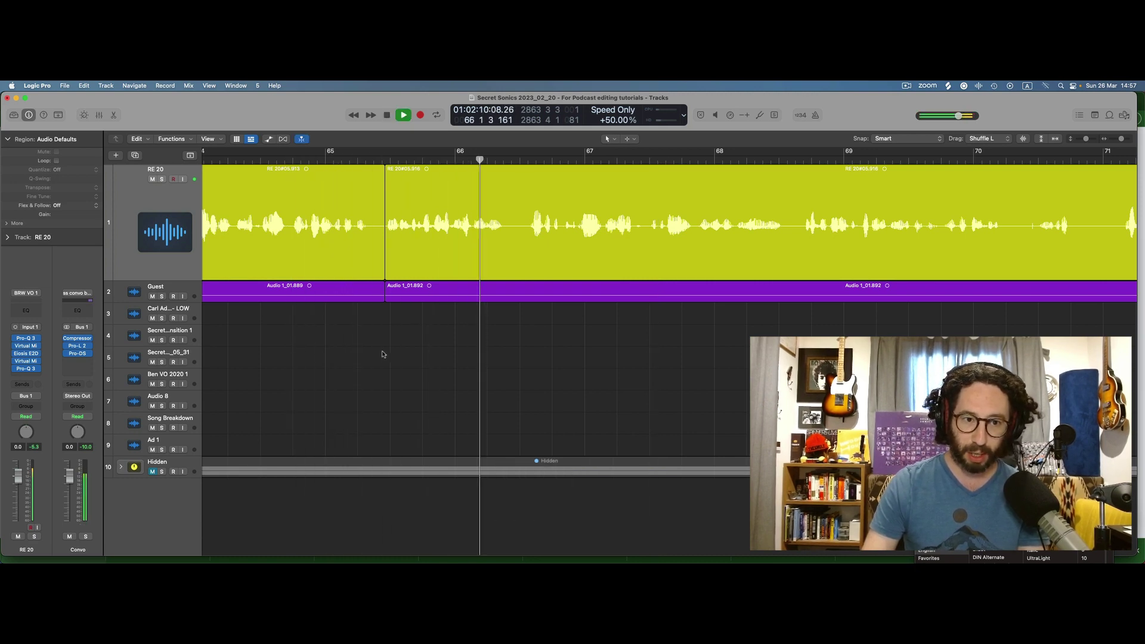
pyautogui.press('space')
# Step: Extend the start of the RE 20 and Guest regions after the cut back by 0 0 0 120, and play across the join from 64 4
pyautogui.click(394, 233)
pyautogui.press('super+Right')
pyautogui.press('super+Right')
pyautogui.press('super+Right')
pyautogui.hscroll(-6, 393, 234)
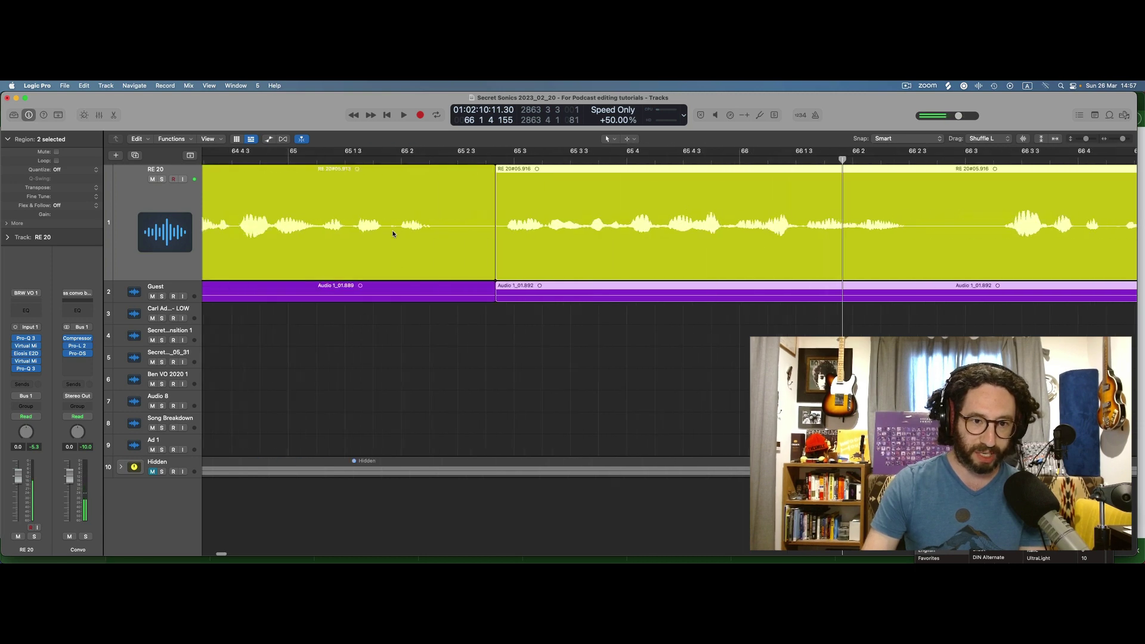
pyautogui.hscroll(-2, 393, 234)
pyautogui.moveTo(552, 273); pyautogui.dragTo(538, 276)
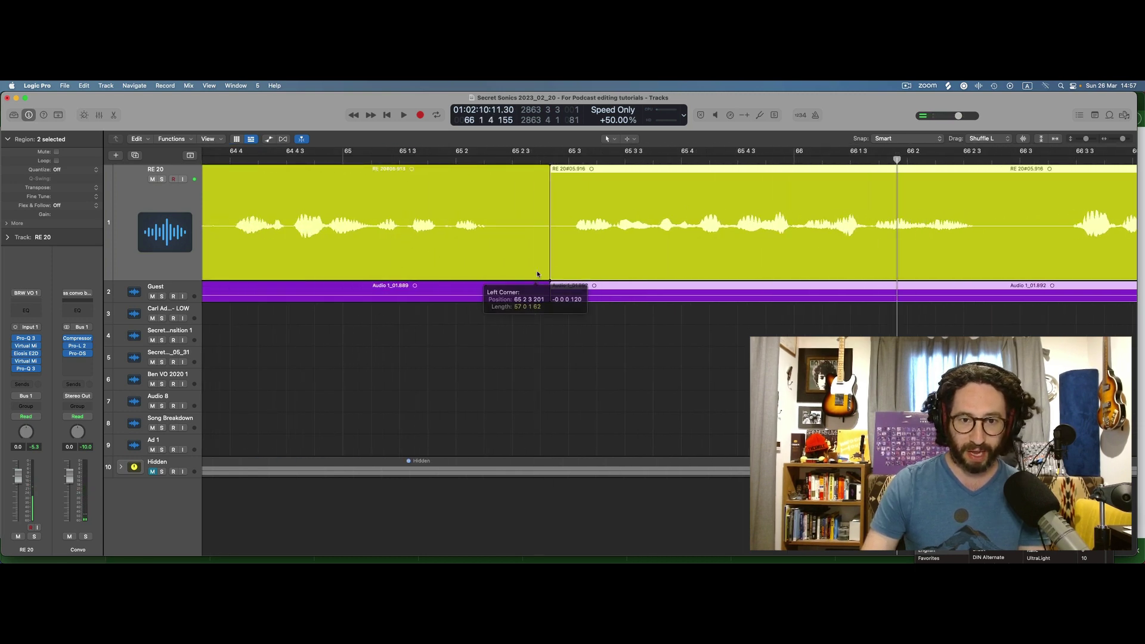
pyautogui.click(524, 340)
pyautogui.keyDown('shift'); pyautogui.click(602, 198); pyautogui.keyUp('shift')
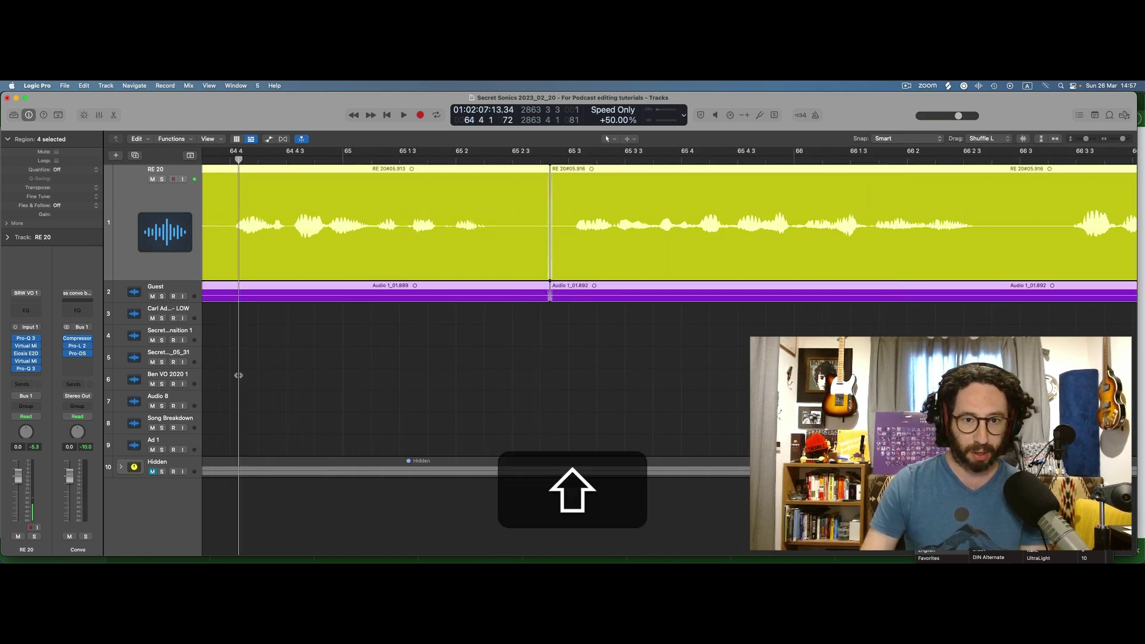
pyautogui.press('space')
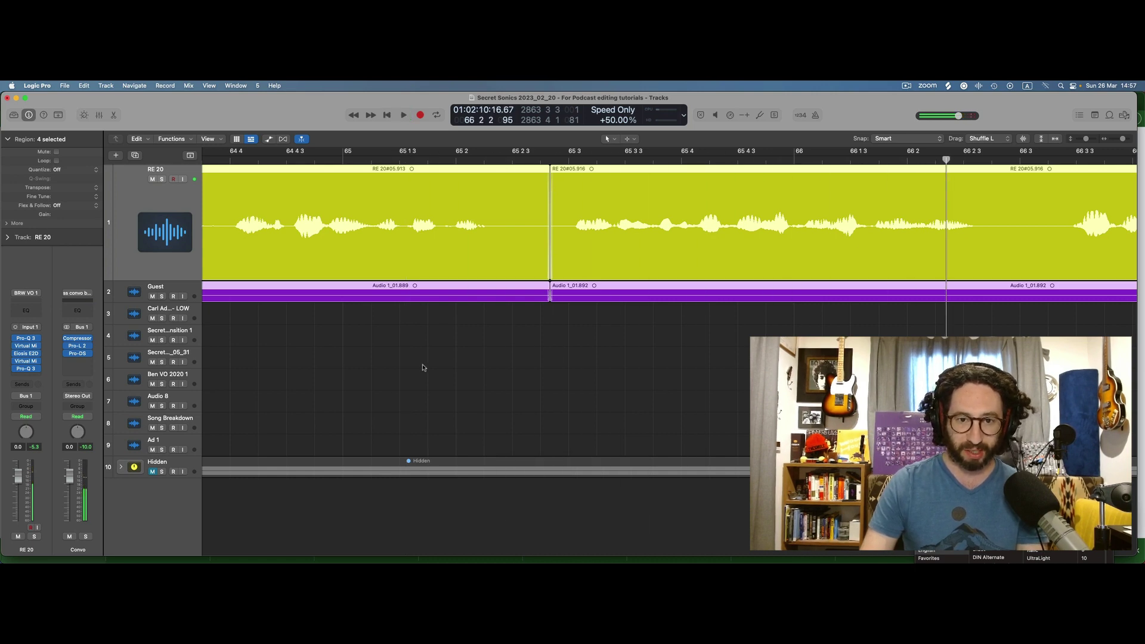
# Step: Undo the region-edge adjustment and the phrase deletion
pyautogui.scroll(-6, 423, 367)
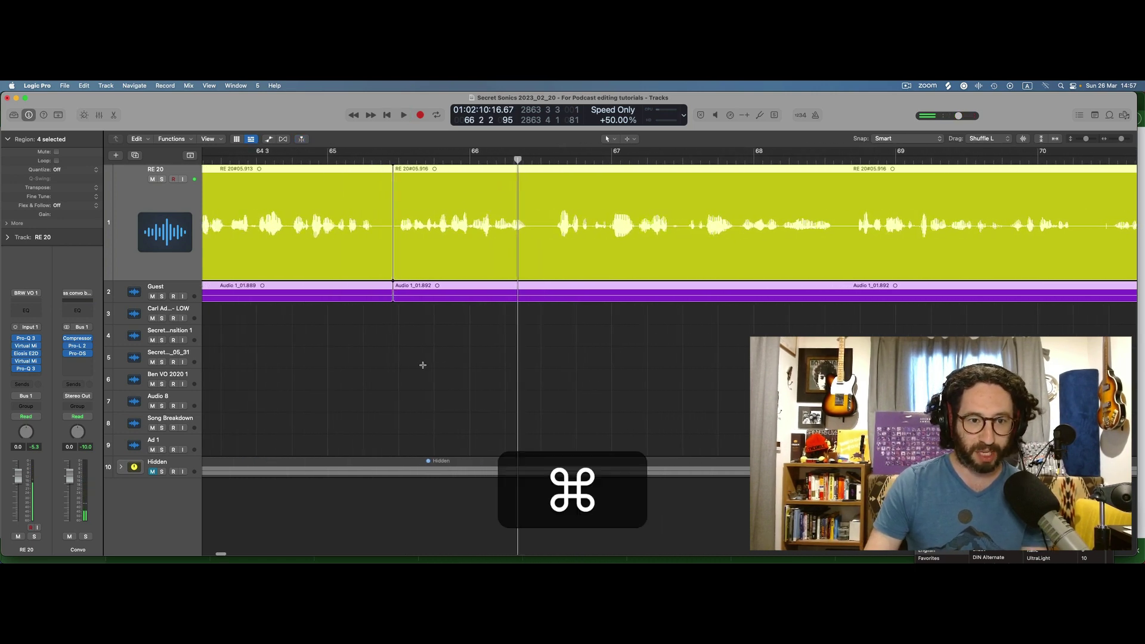
pyautogui.press('cmd+z')
pyautogui.press('cmd+z')
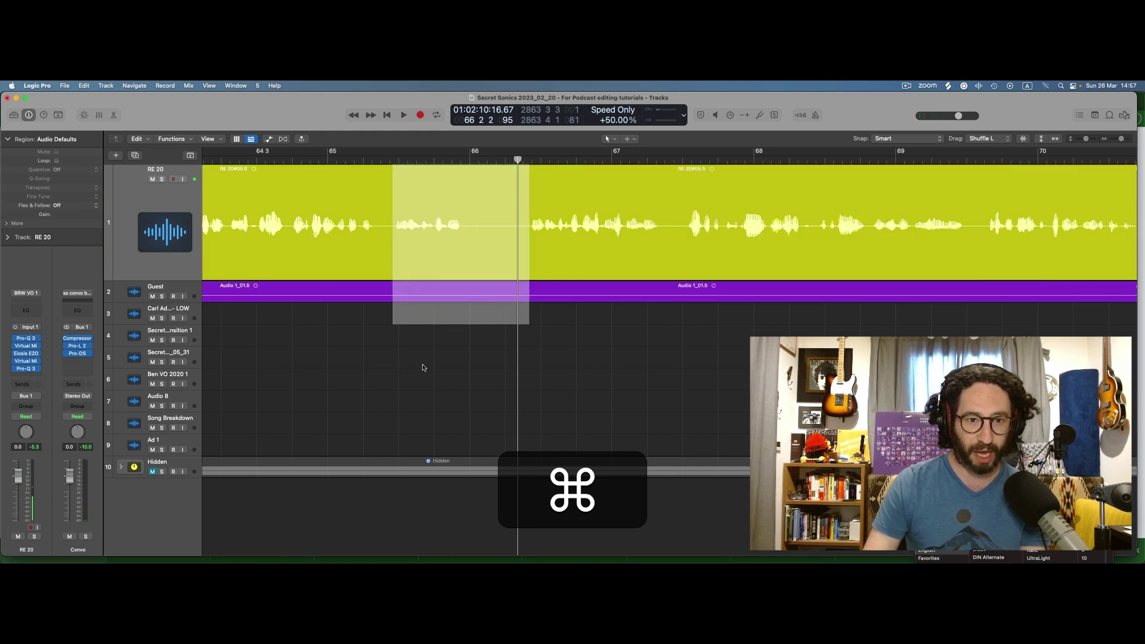
# Step: Play the uncut passage from about 64 4 into bar 67, clearing the marquee selection
pyautogui.hotkey('shift', 'space')
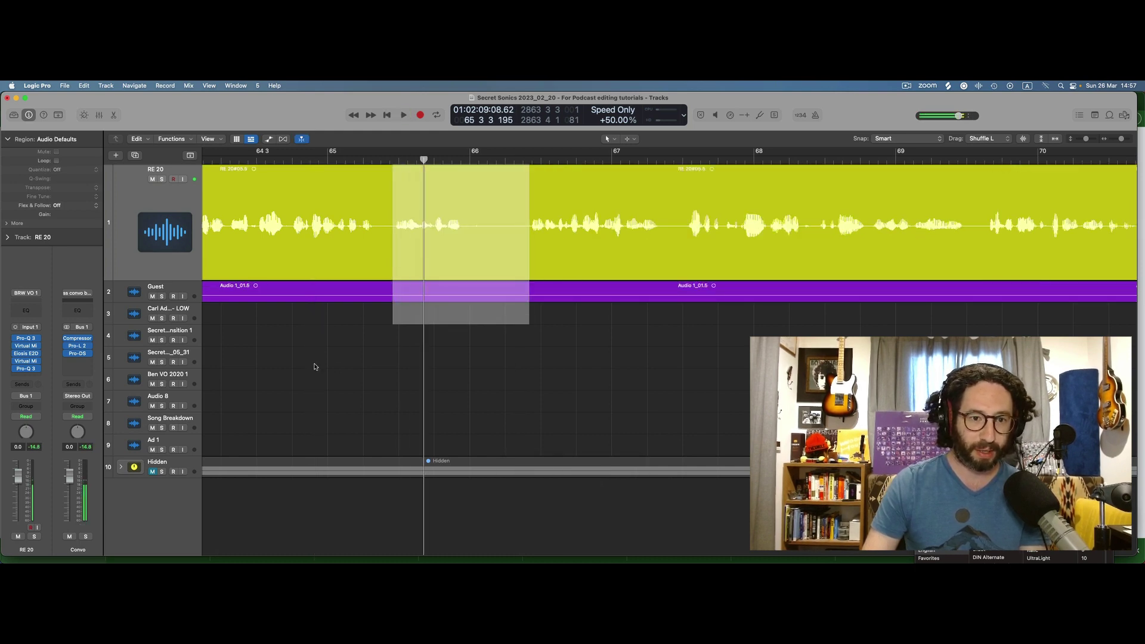
pyautogui.click(286, 356)
pyautogui.hotkey('shift', 'space')
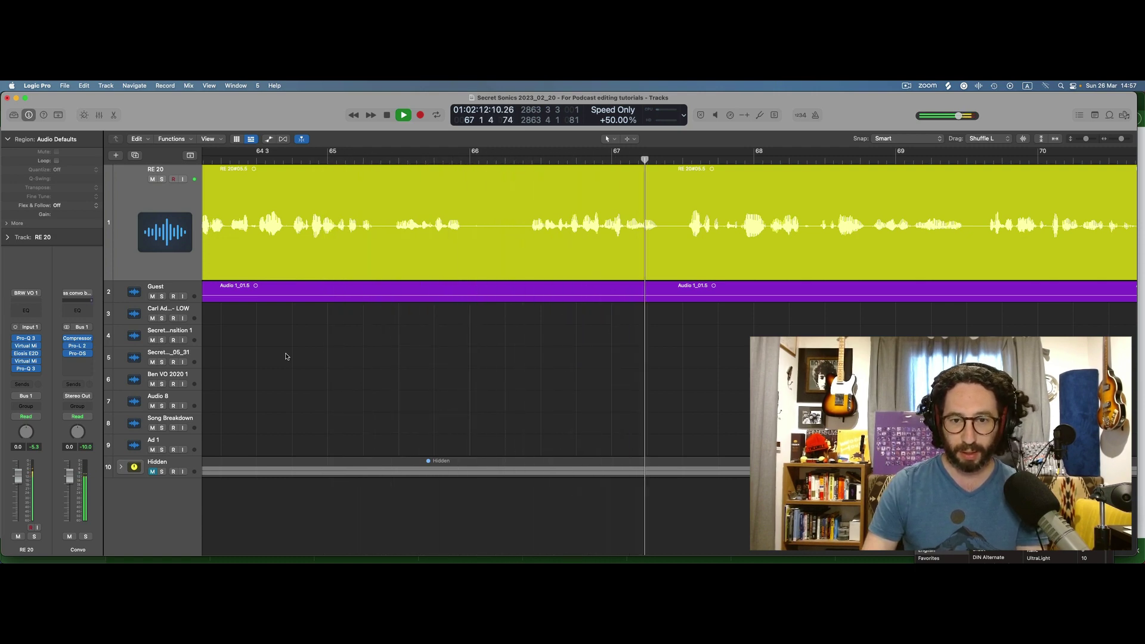
pyautogui.press('space')
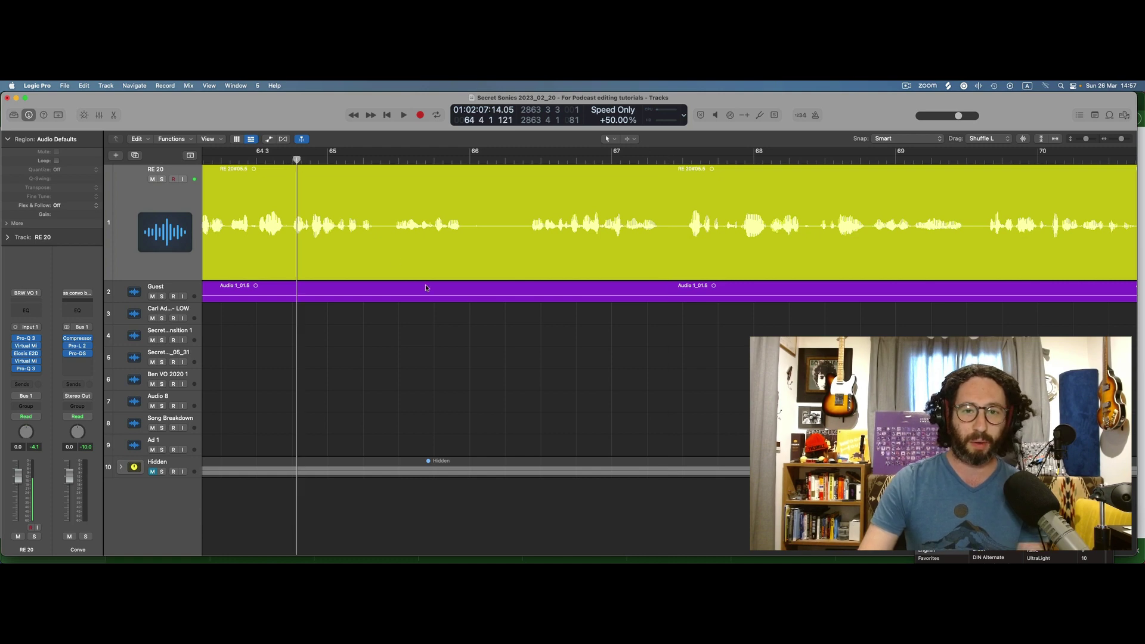
# Step: Marquee-select and delete the phrase from about 65 2 to 66 2 across the RE 20 and Guest tracks, and play across the cut
pyautogui.moveTo(390, 281); pyautogui.dragTo(520, 302)
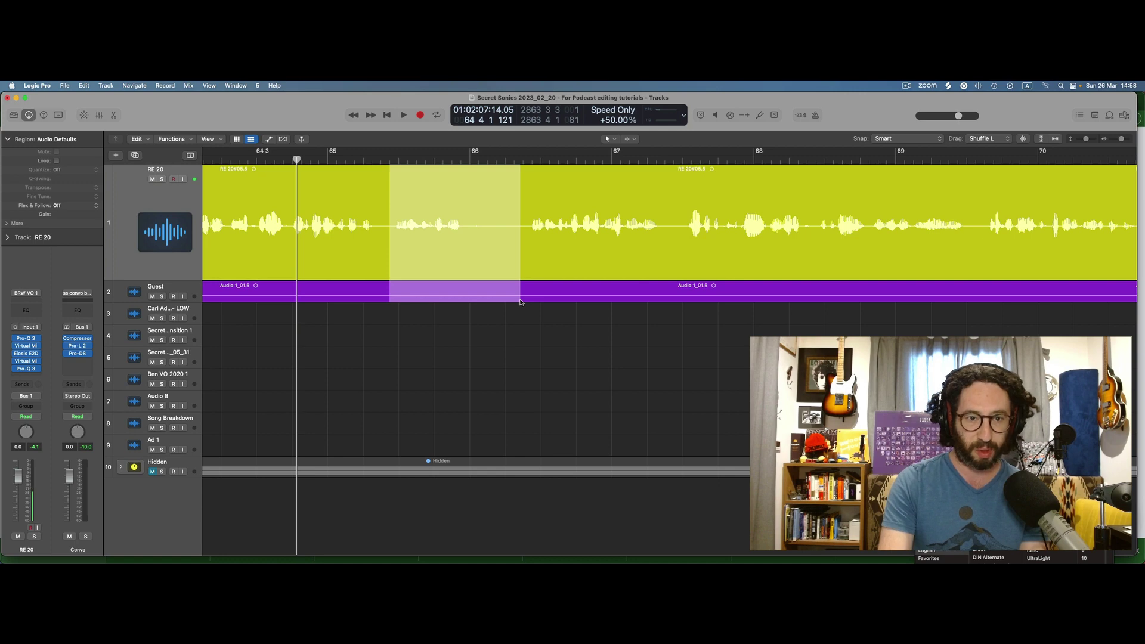
pyautogui.press('BackSpace')
pyautogui.press('space')
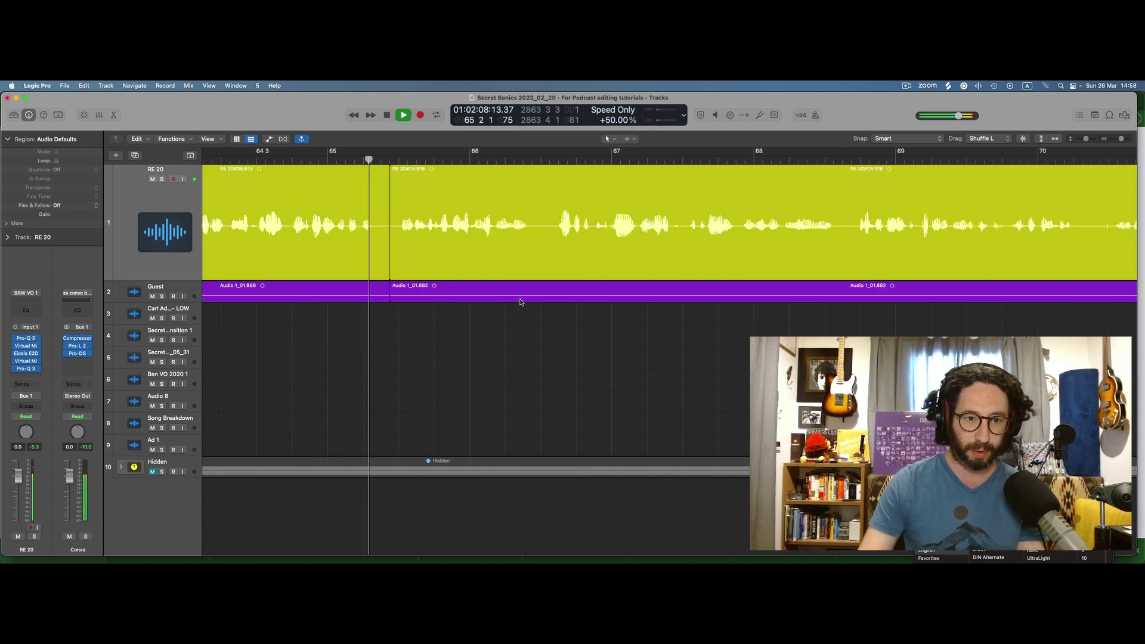
# Step: Listen on through the conversation to locate the next section to remove, placing the playhead at 68 3 and finally at 75 1
pyautogui.keyDown('shift'); pyautogui.click(414, 232); pyautogui.keyUp('shift')
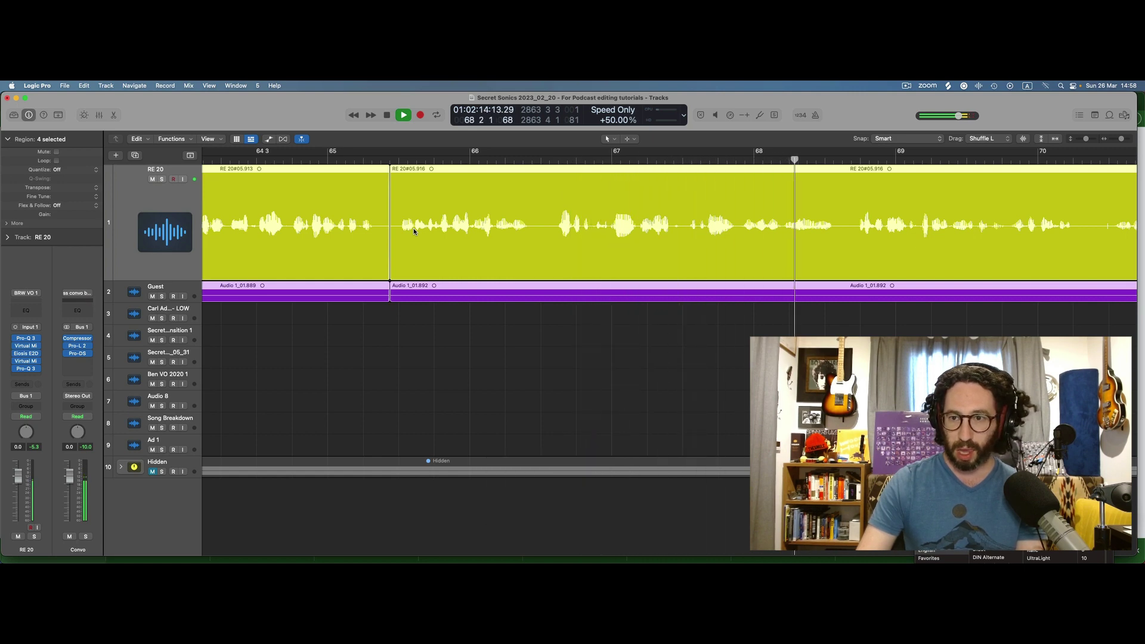
pyautogui.hscroll(10, 415, 231)
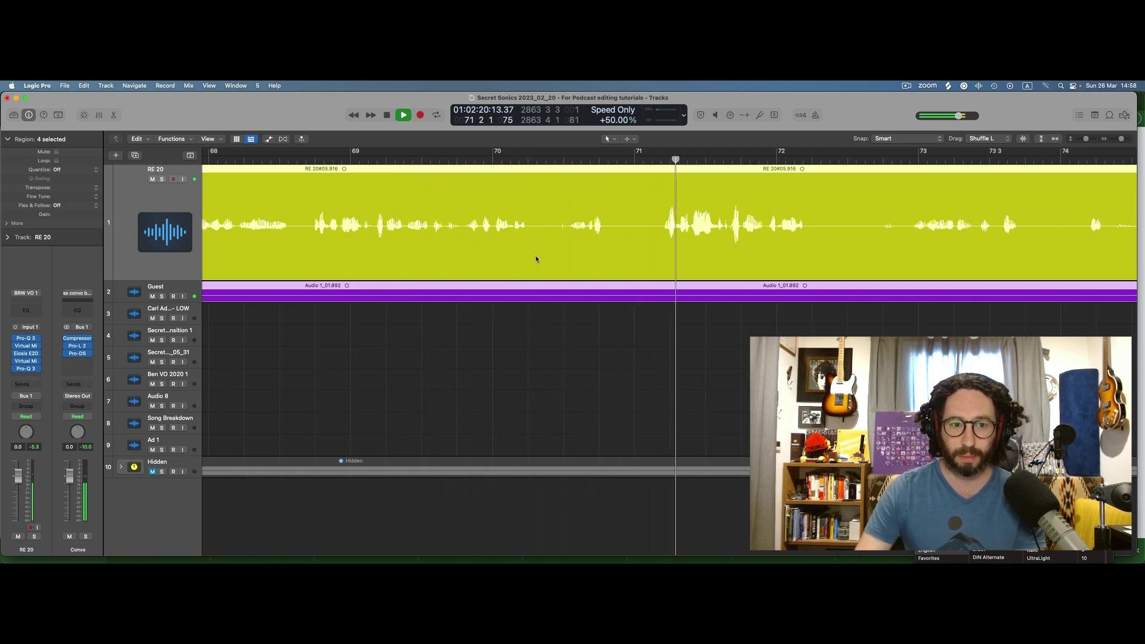
pyautogui.press('space')
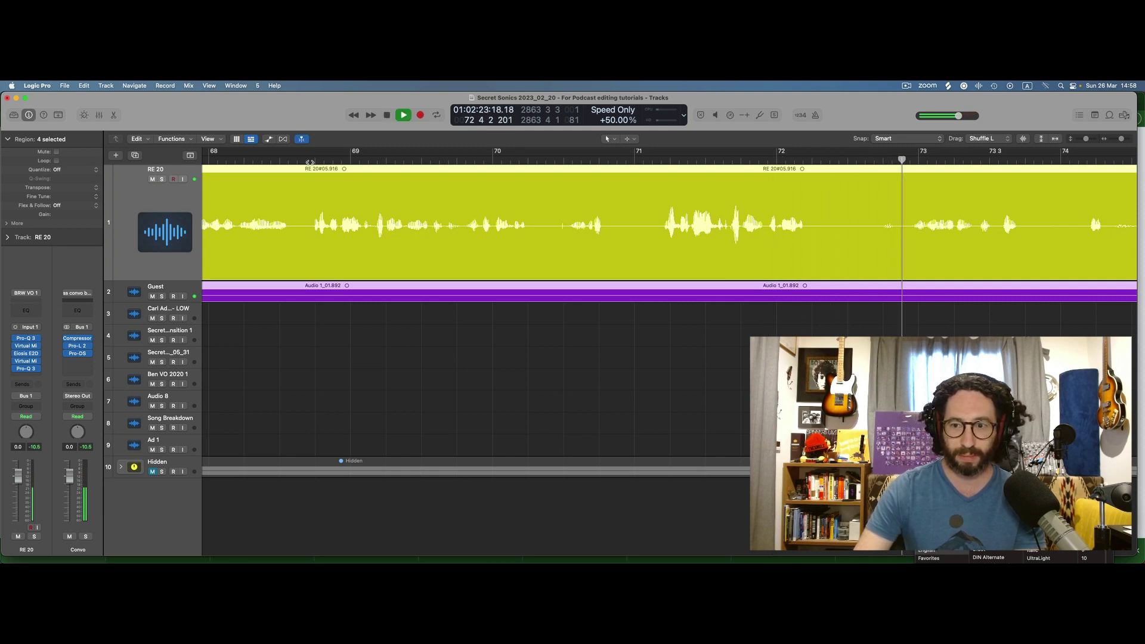
pyautogui.scroll(-3, 435, 250)
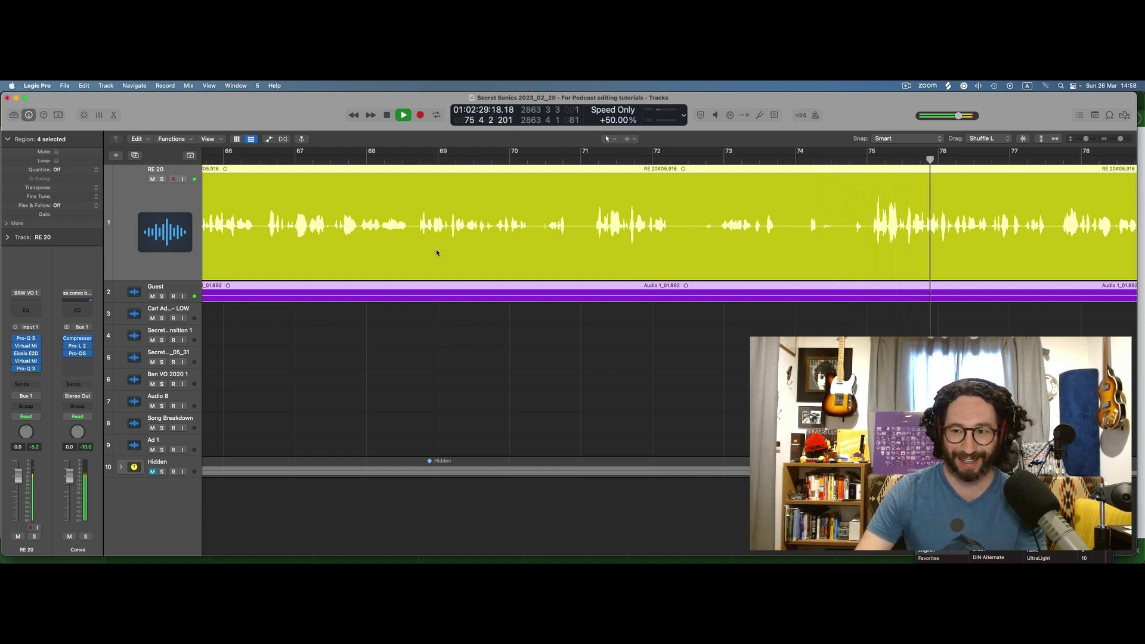
pyautogui.press('space')
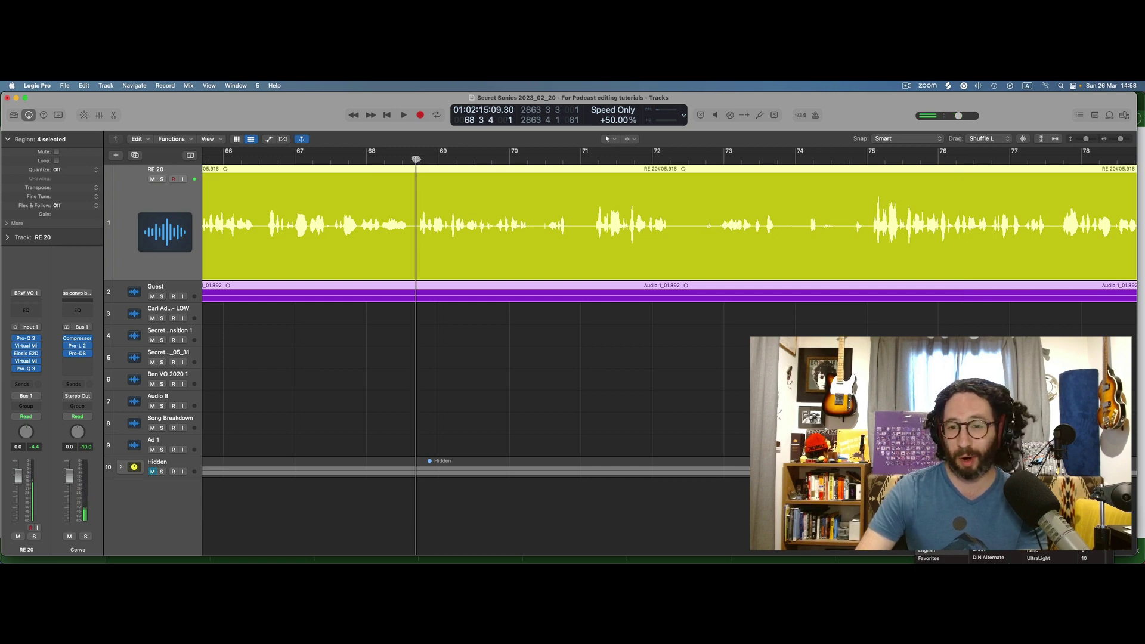
pyautogui.press('space')
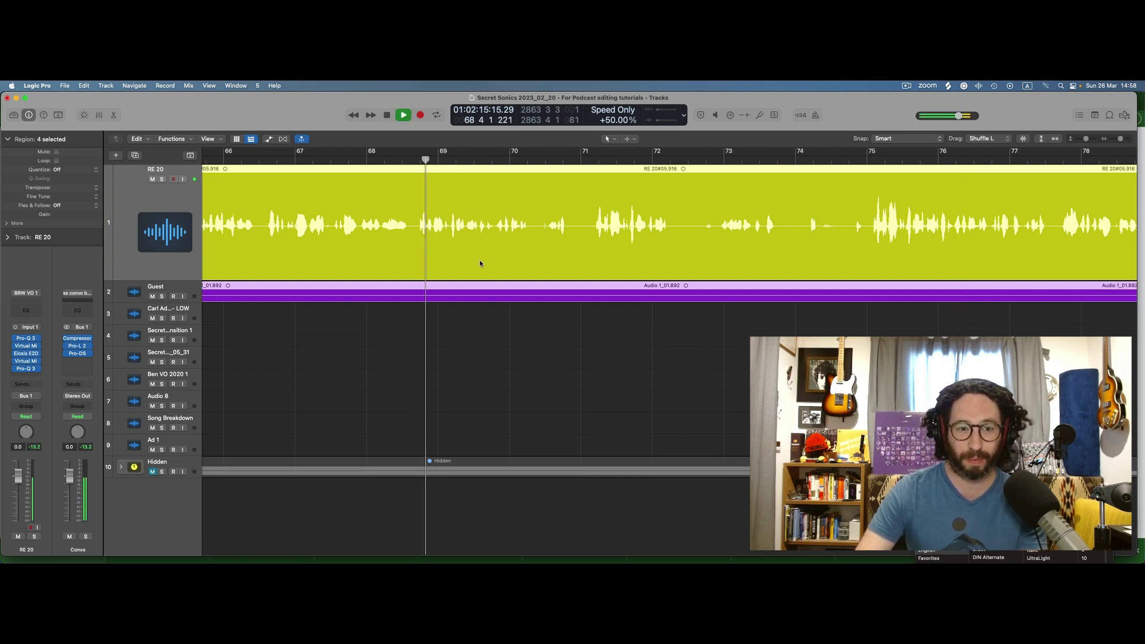
pyautogui.press('space')
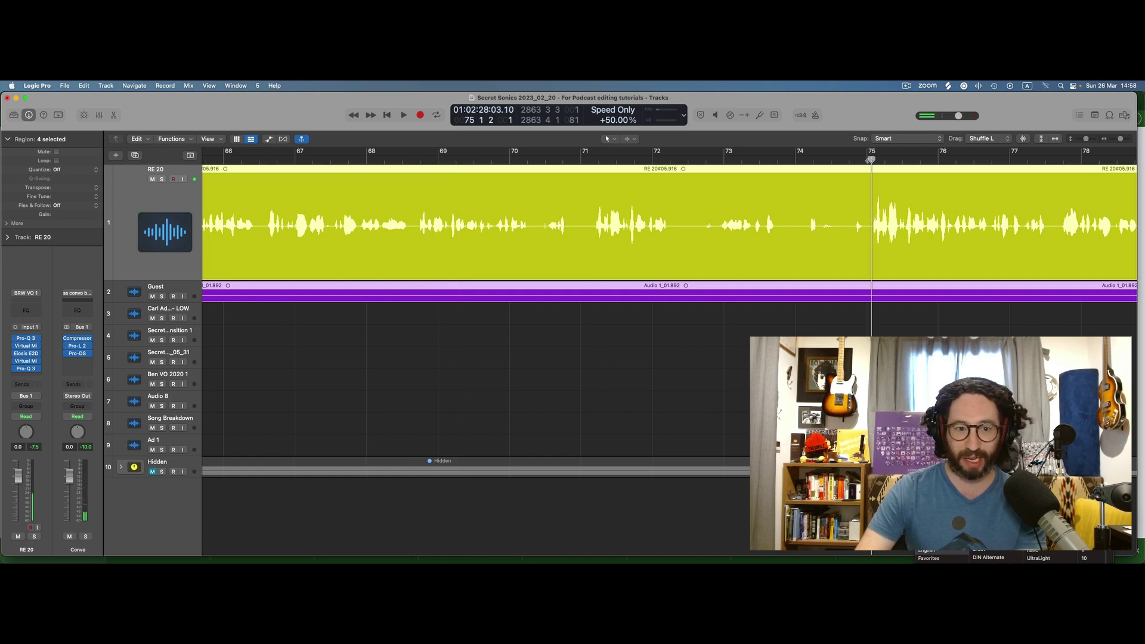
# Step: Marquee-select and delete the section from about 68 3 to 75 1 across the RE 20 and Guest tracks, and play across the cut
pyautogui.press('super')
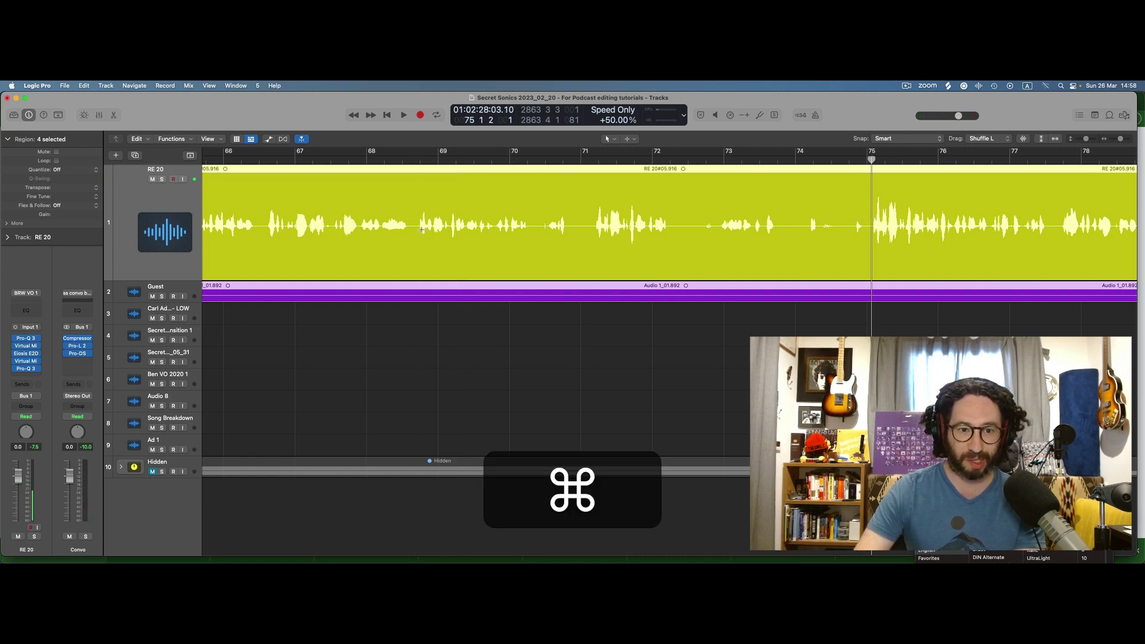
pyautogui.moveTo(414, 230); pyautogui.dragTo(869, 368)
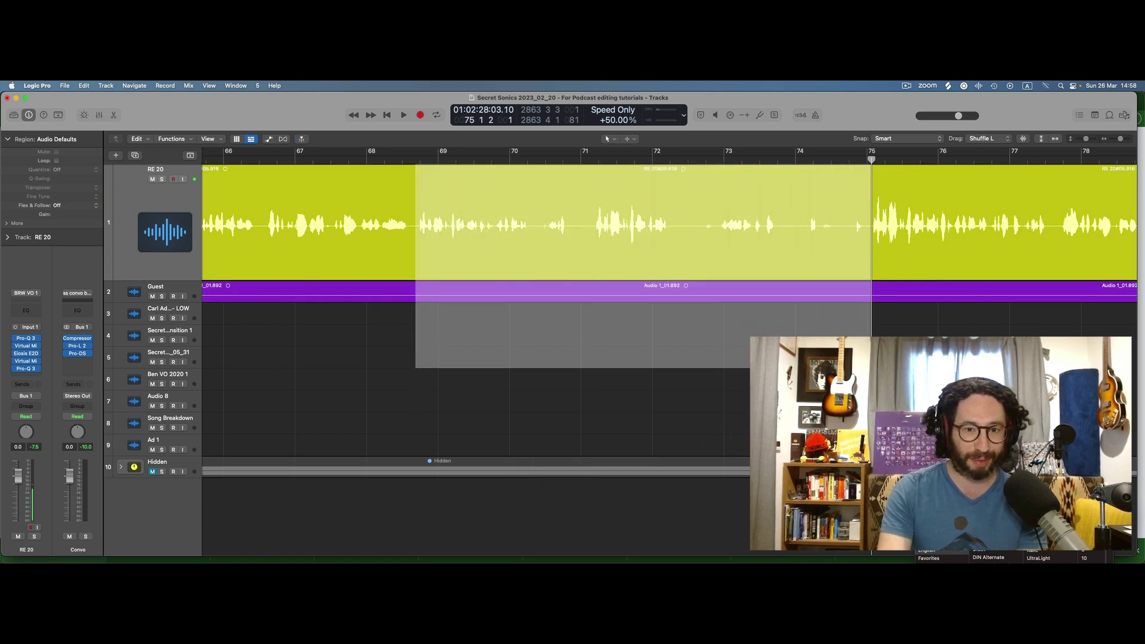
pyautogui.press('BackSpace')
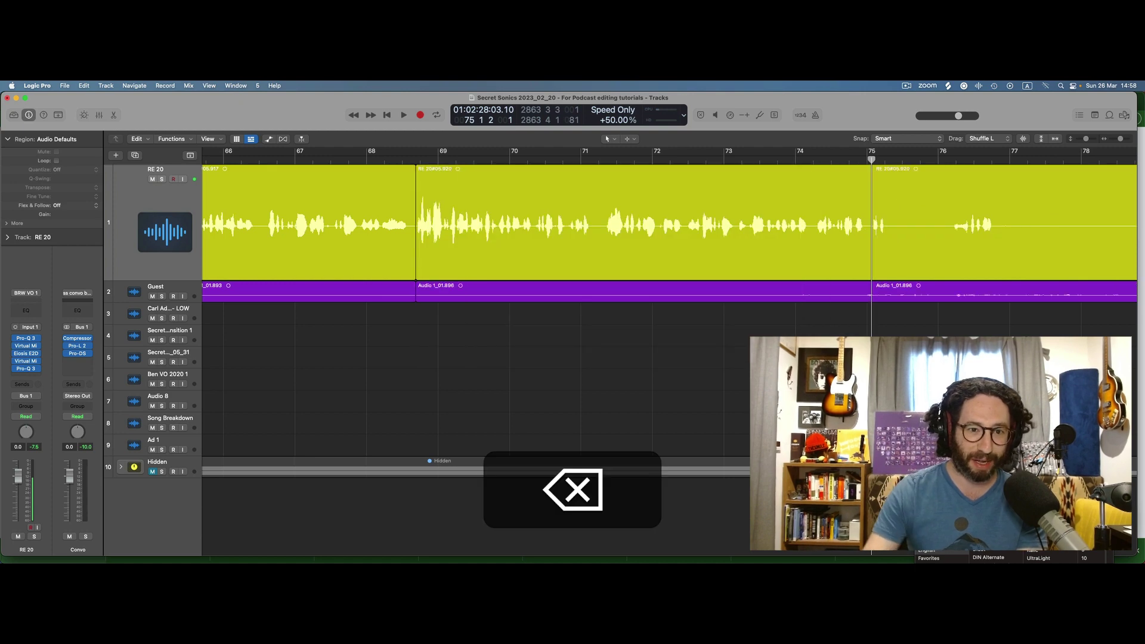
pyautogui.click(299, 358)
pyautogui.press('space')
pyautogui.keyDown('shift'); pyautogui.click(368, 191); pyautogui.keyUp('shift')
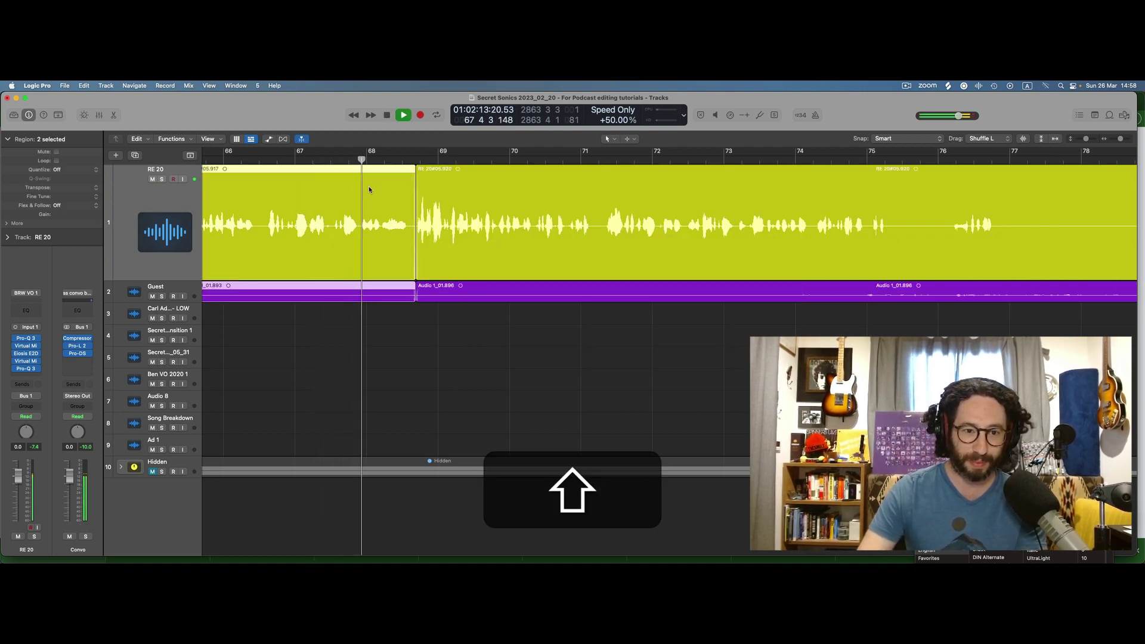
pyautogui.scroll(3, 369, 190)
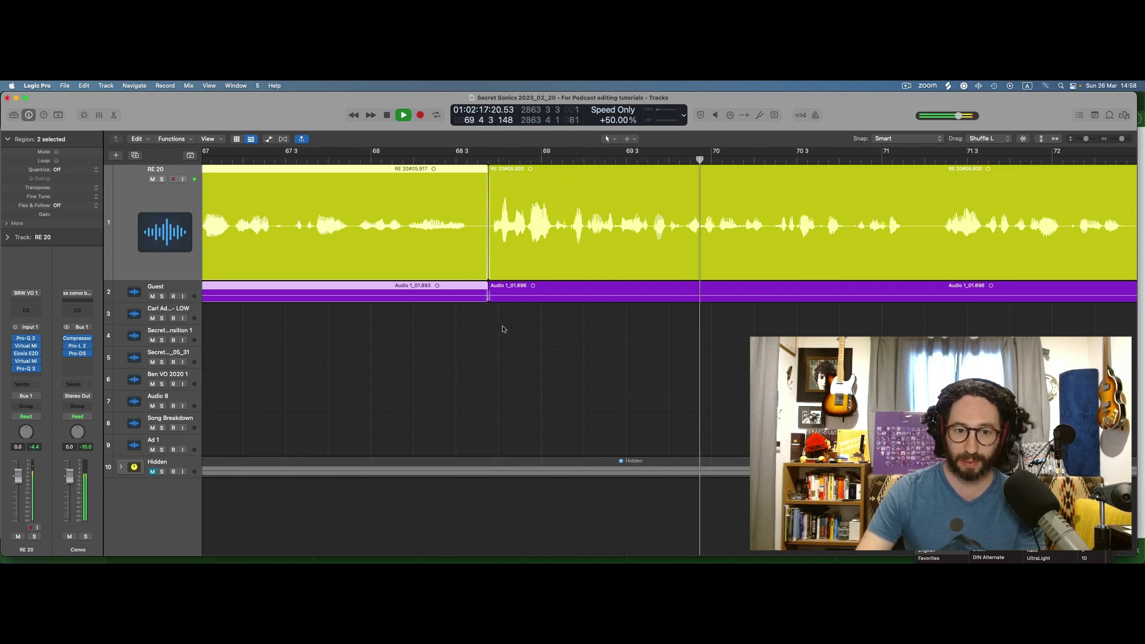
pyautogui.press('space')
# Step: Extend the start of both regions after the bar 68 cut back by 0 0 0 160, and replay the join
pyautogui.click(502, 316)
pyautogui.click(496, 270)
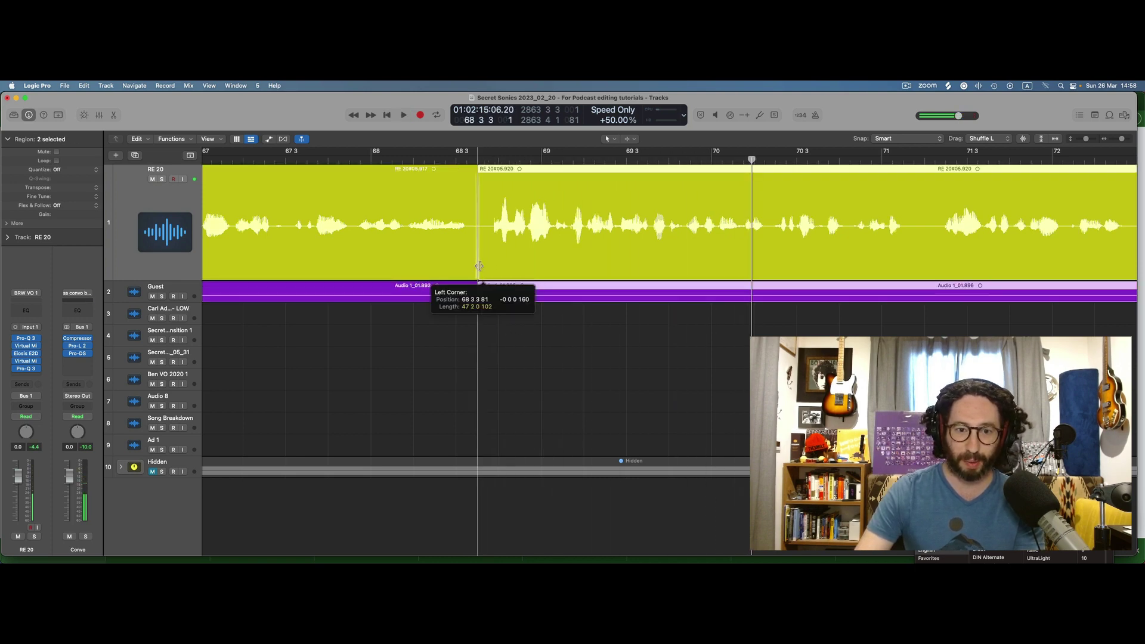
pyautogui.keyDown('shift'); pyautogui.click(319, 375); pyautogui.keyUp('shift')
pyautogui.press('space')
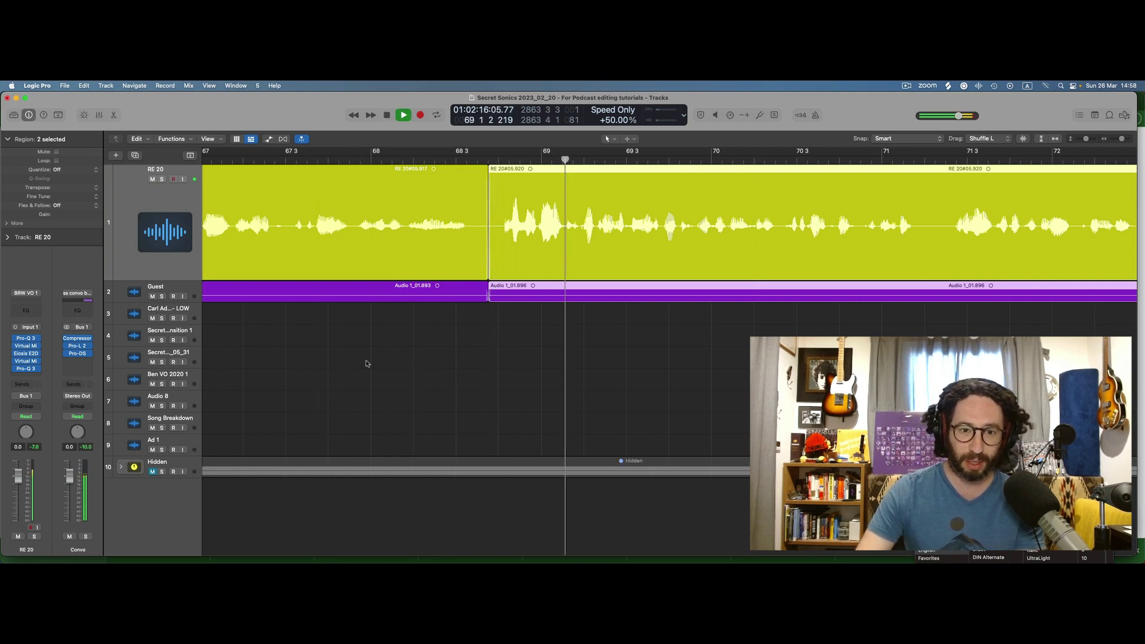
pyautogui.press('space')
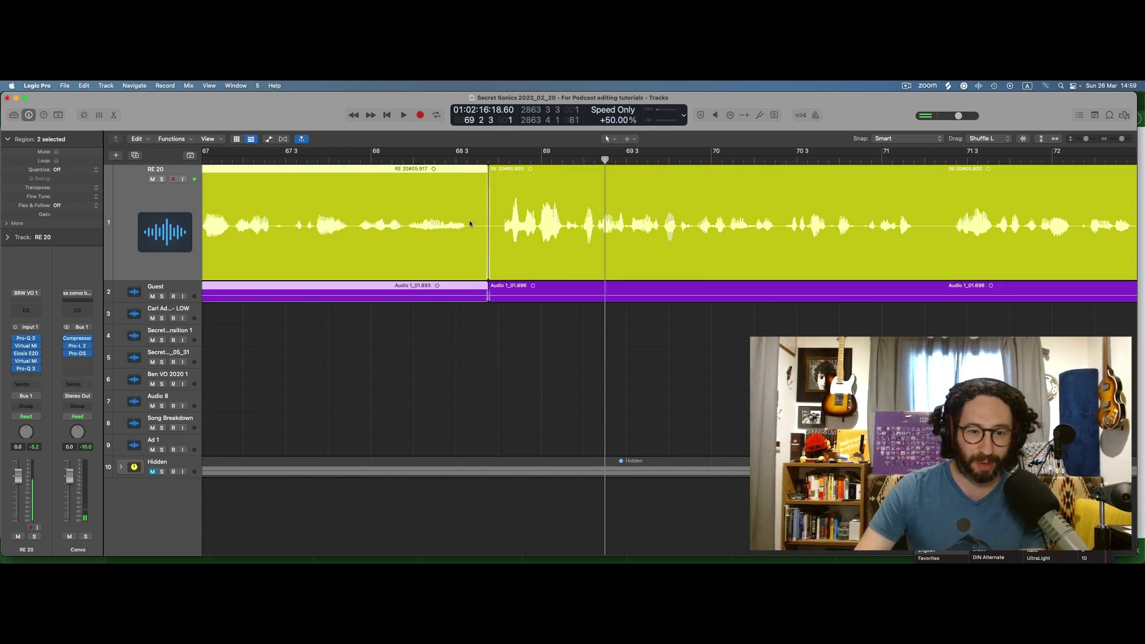
# Step: Extend the start of the regions after the cut slightly further, shorten the preceding regions' end to about 68 3, and replay from 67 2
pyautogui.moveTo(488, 301)
pyautogui.mouseDown()
pyautogui.moveTo(456, 303)
pyautogui.moveTo(490, 301)
pyautogui.moveTo(476, 302)
pyautogui.mouseUp()
pyautogui.click(482, 255)
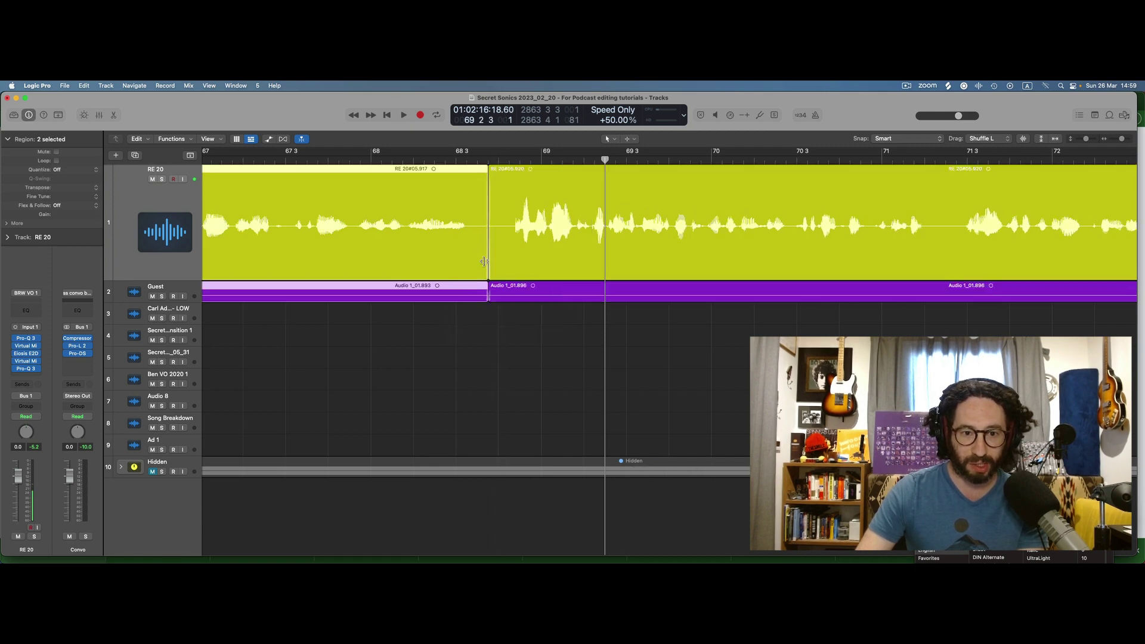
pyautogui.moveTo(486, 259); pyautogui.dragTo(463, 277)
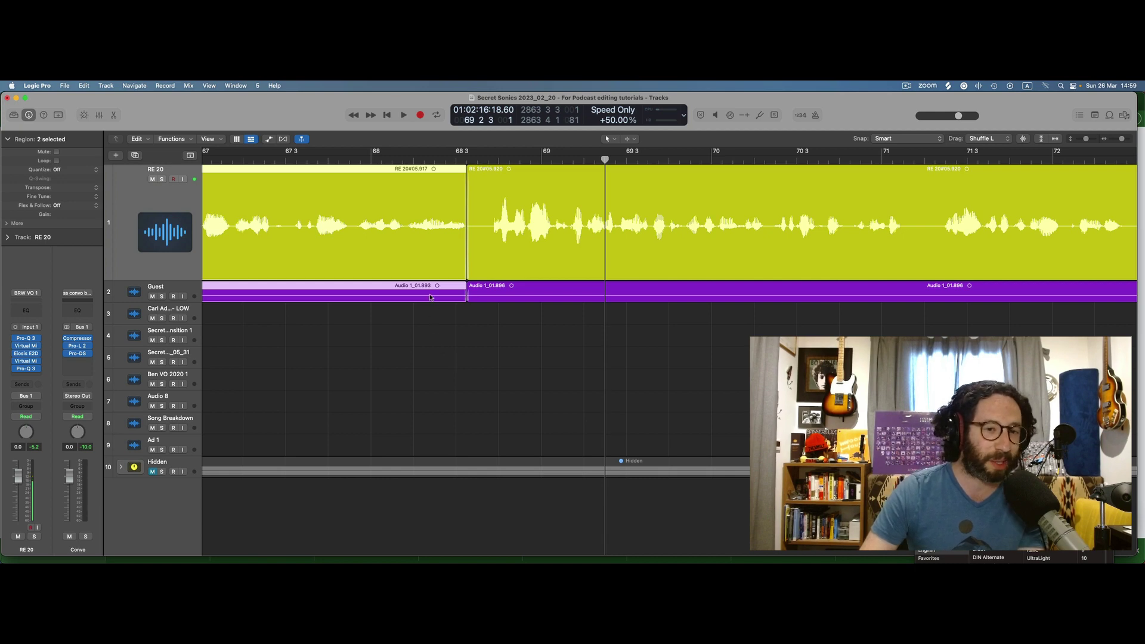
pyautogui.keyDown('shift'); pyautogui.click(267, 356); pyautogui.keyUp('shift')
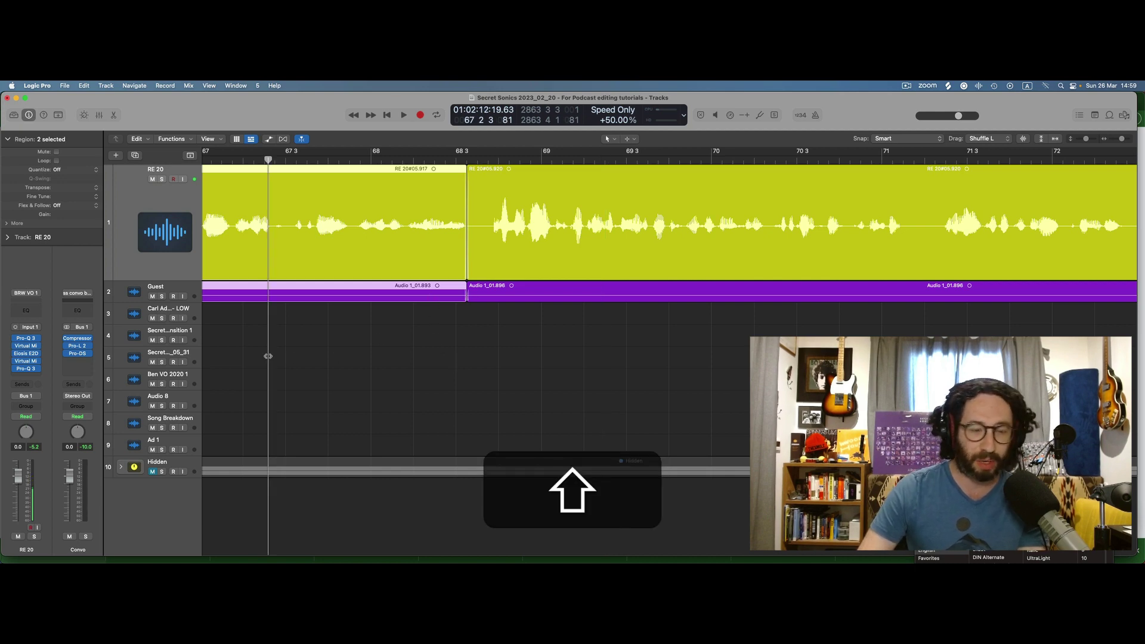
pyautogui.press('space')
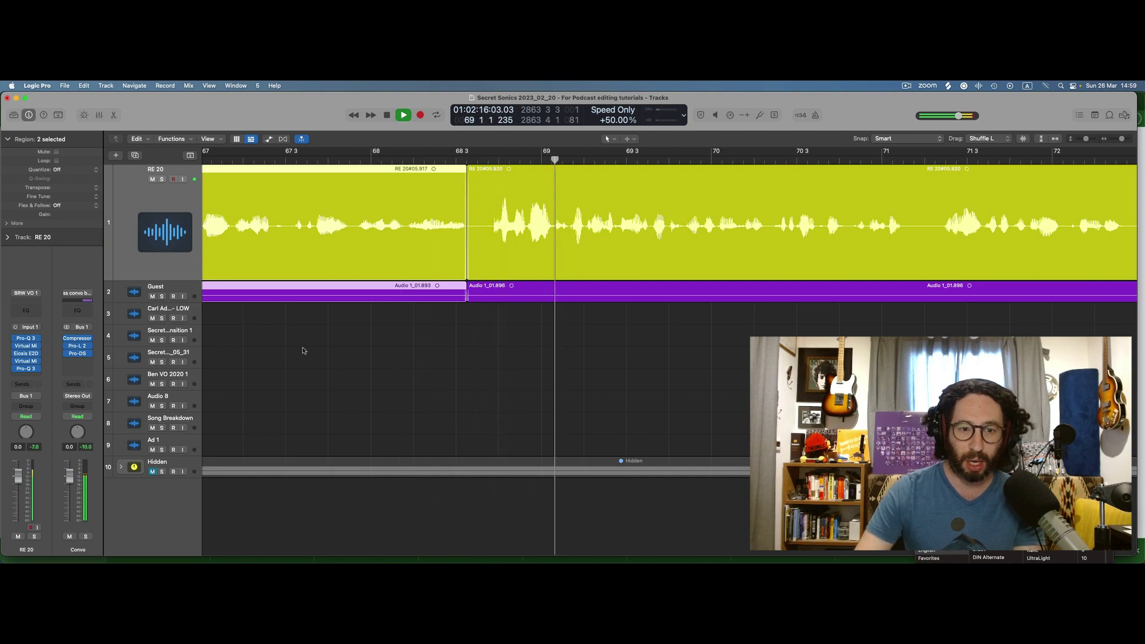
# Step: Extend the end of the RE 20 and Guest regions before the bar 68 cut to about 68 4, and replay the join from 67 3
pyautogui.press('space')
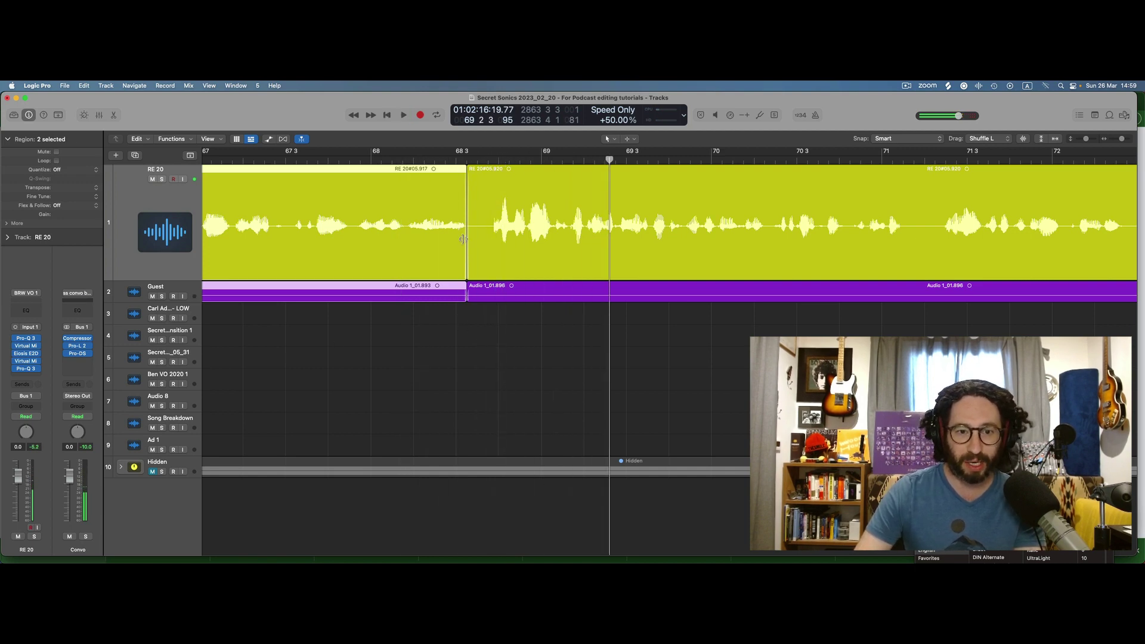
pyautogui.moveTo(463, 240); pyautogui.dragTo(520, 264)
pyautogui.click(531, 222)
pyautogui.keyDown('shift'); pyautogui.click(325, 394); pyautogui.keyUp('shift')
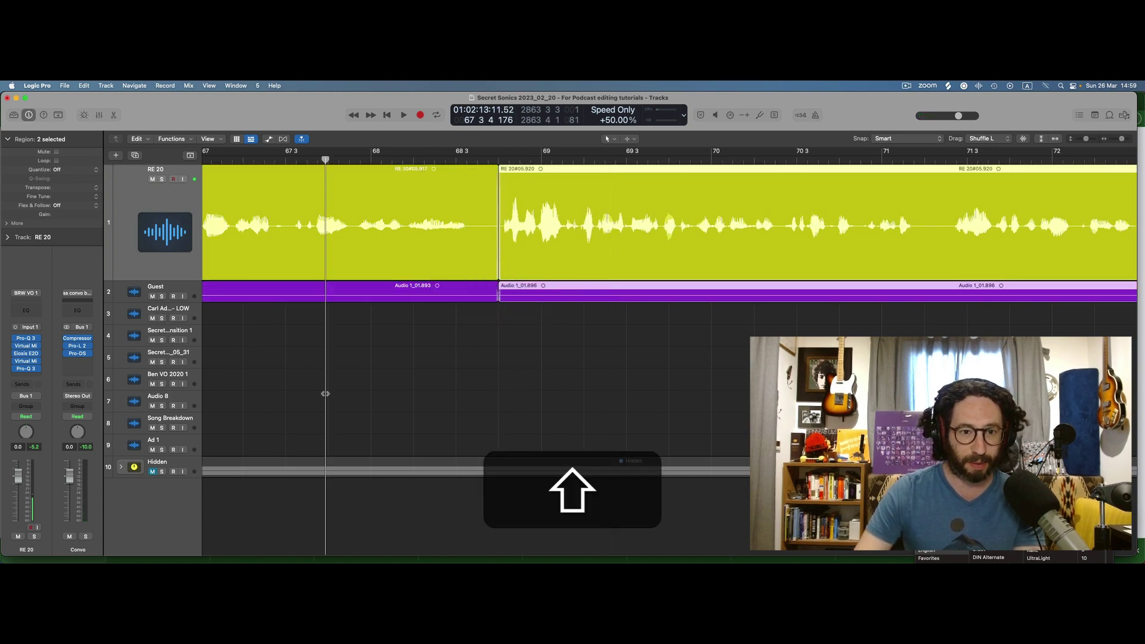
pyautogui.press('space')
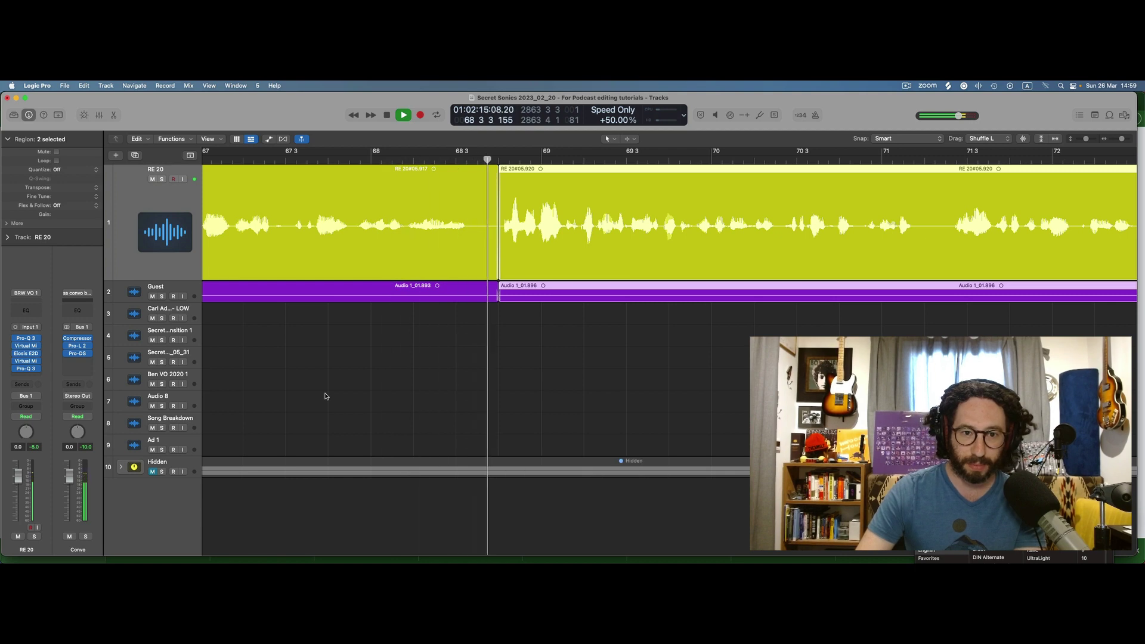
pyautogui.press('space')
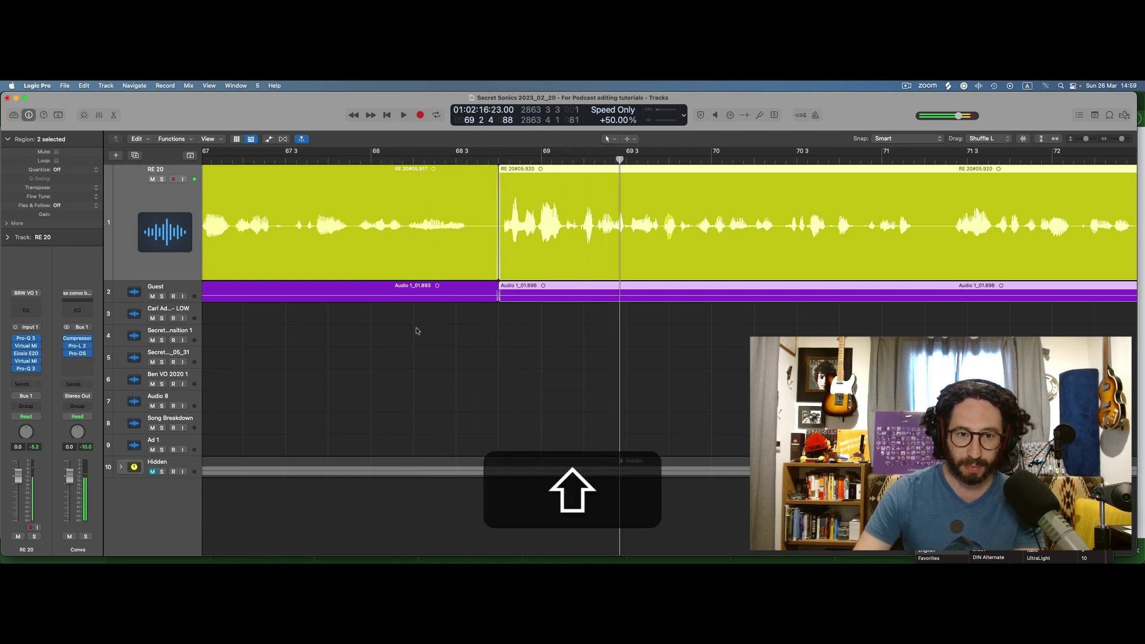
pyautogui.keyDown('shift'); pyautogui.click(416, 331); pyautogui.keyUp('shift')
pyautogui.press('space')
pyautogui.press('super+Right')
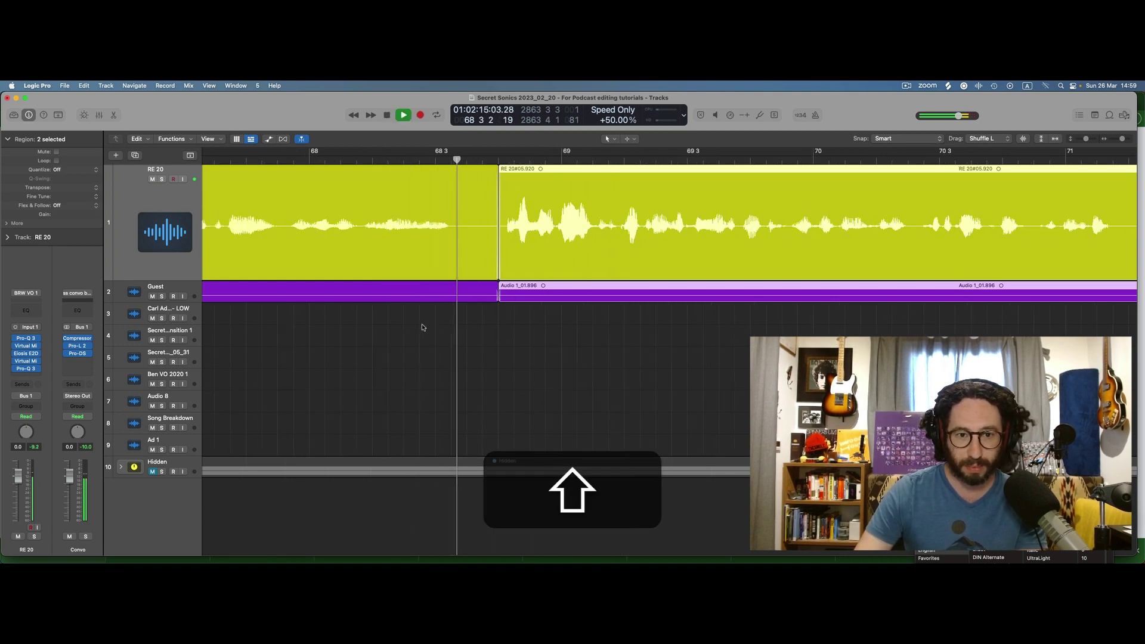
pyautogui.press('space')
# Step: Try a wider crossfade over the bar 68 join on the RE 20 track, replay it from 67 4, and remove the crossfade
pyautogui.click(497, 317)
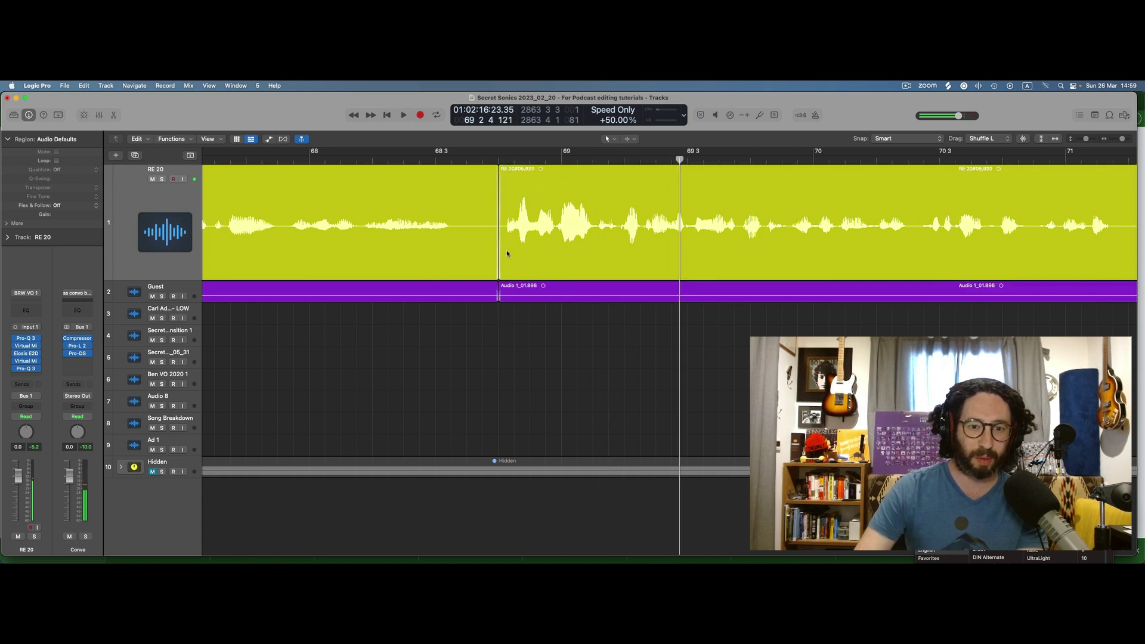
pyautogui.press('t')
pyautogui.press('a')
pyautogui.moveTo(507, 249); pyautogui.dragTo(482, 251)
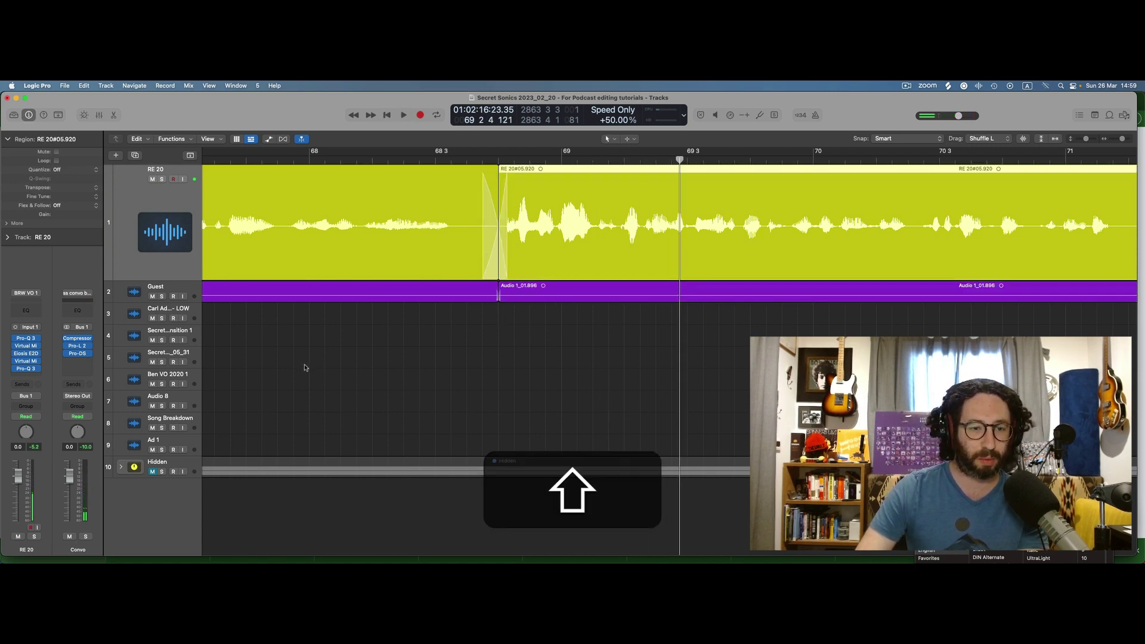
pyautogui.keyDown('shift'); pyautogui.click(258, 362); pyautogui.keyUp('shift')
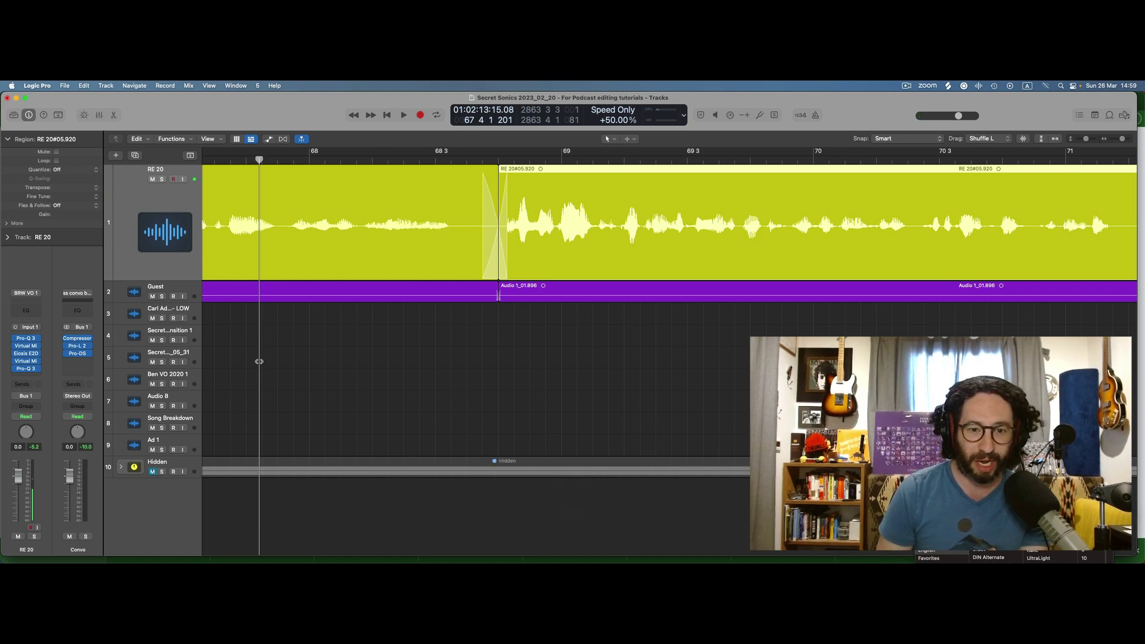
pyautogui.press('space')
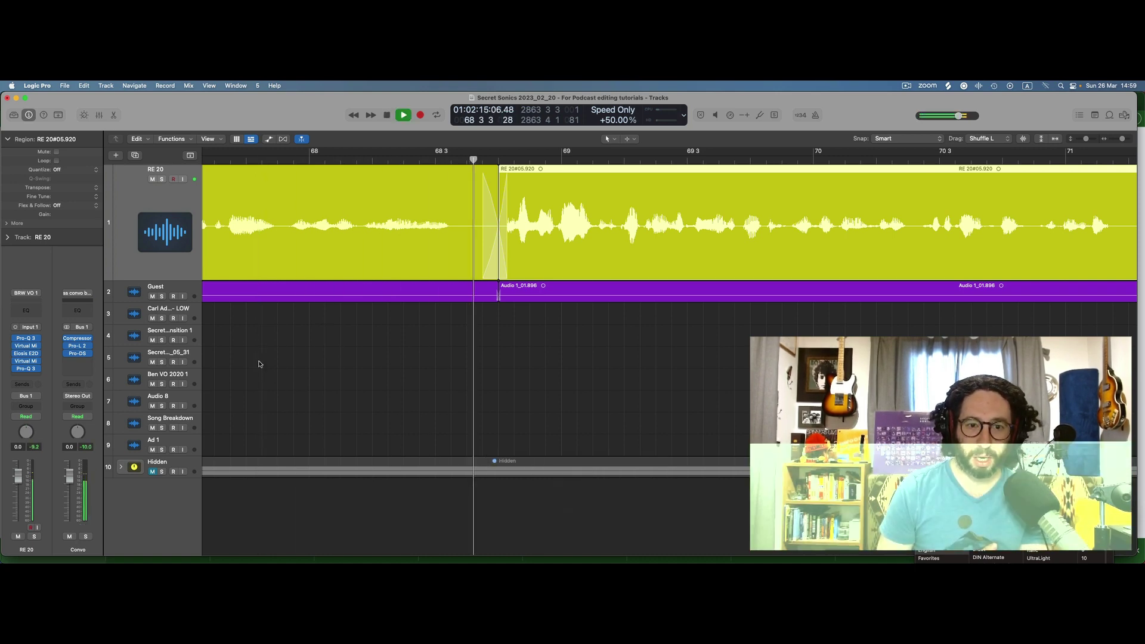
pyautogui.press('space')
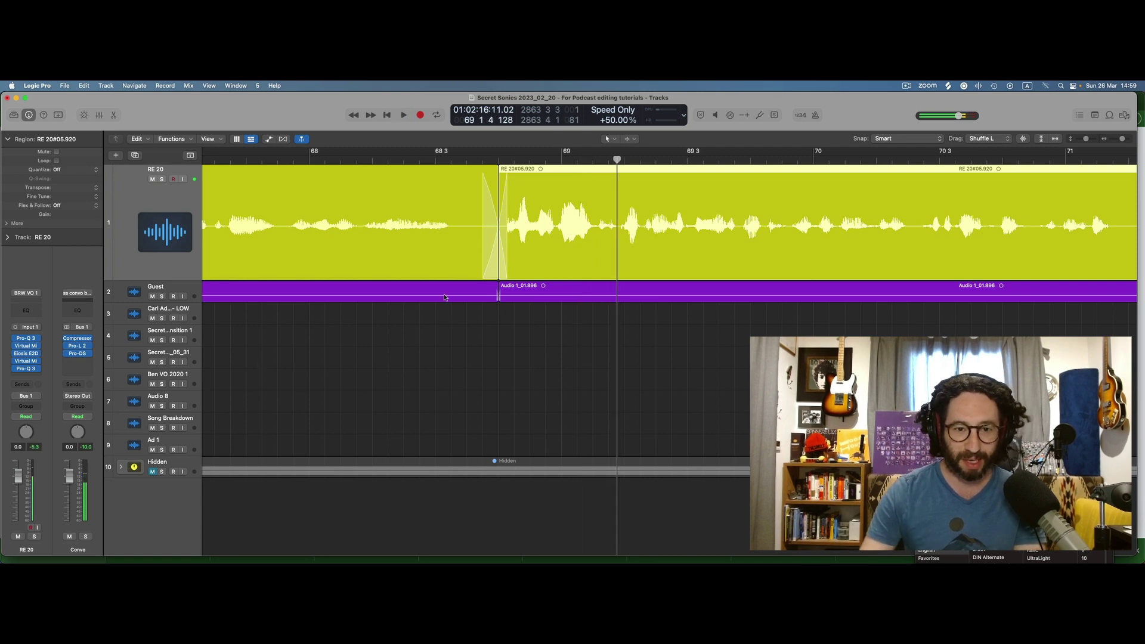
pyautogui.moveTo(512, 356); pyautogui.dragTo(522, 245)
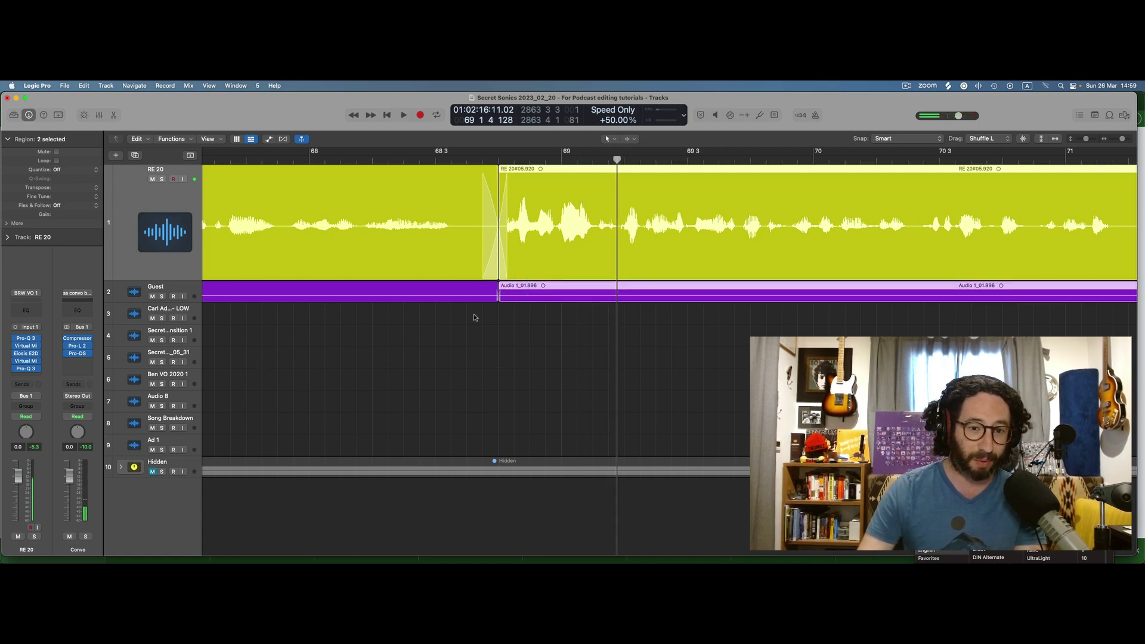
pyautogui.moveTo(442, 327); pyautogui.dragTo(461, 223)
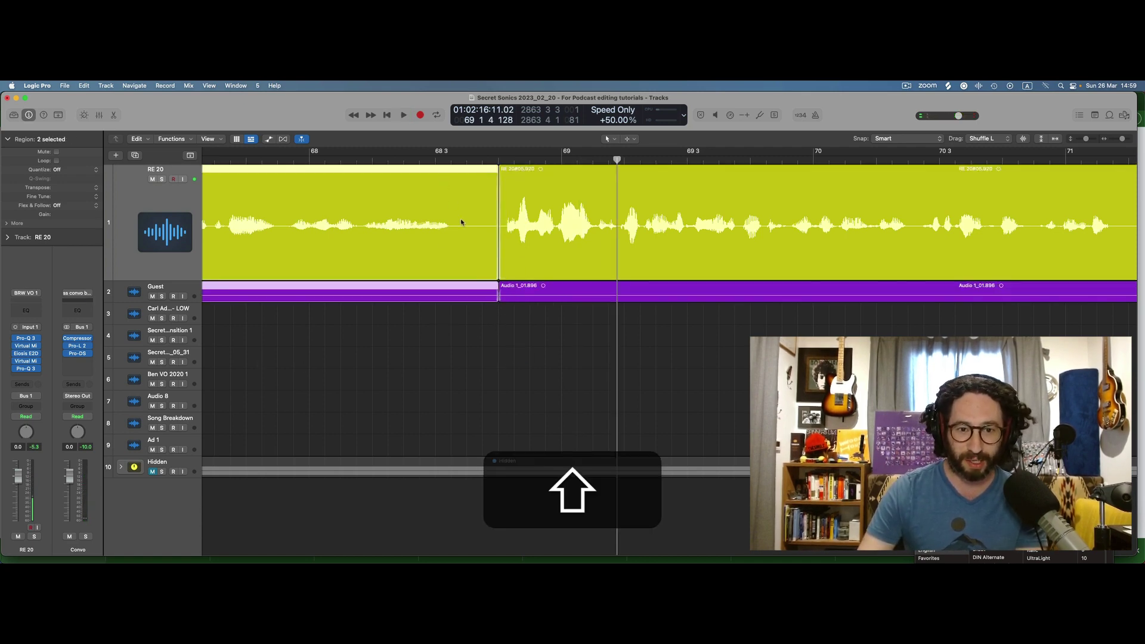
pyautogui.click(509, 331)
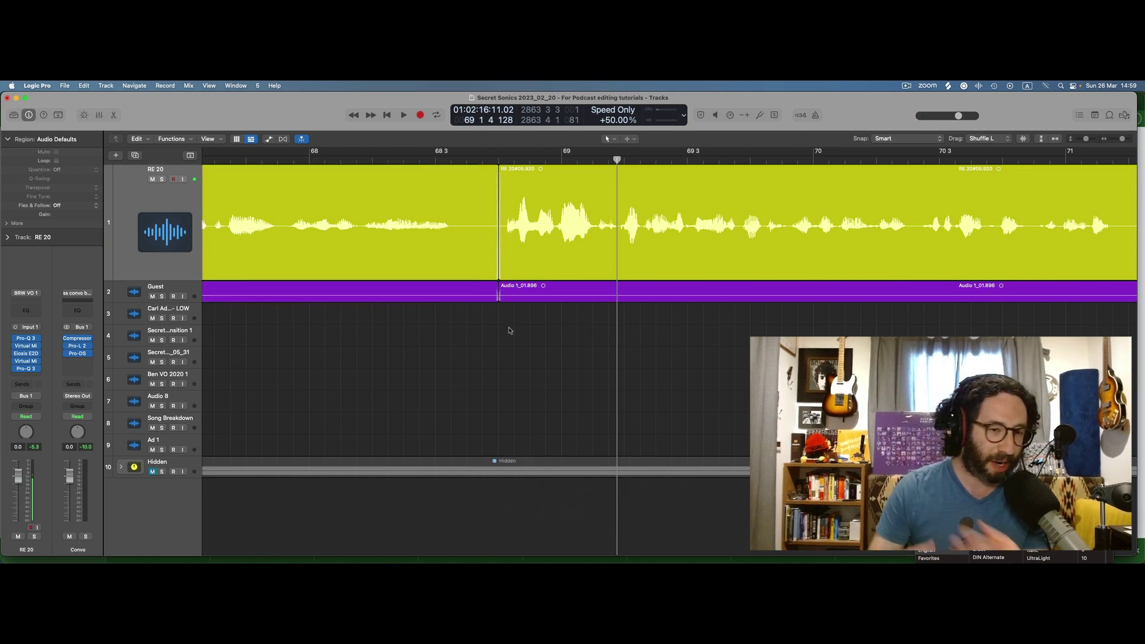
# Step: Shorten the end of both regions before the join to slightly past 68 3, and replay from about 68 1
pyautogui.moveTo(490, 318); pyautogui.dragTo(480, 223)
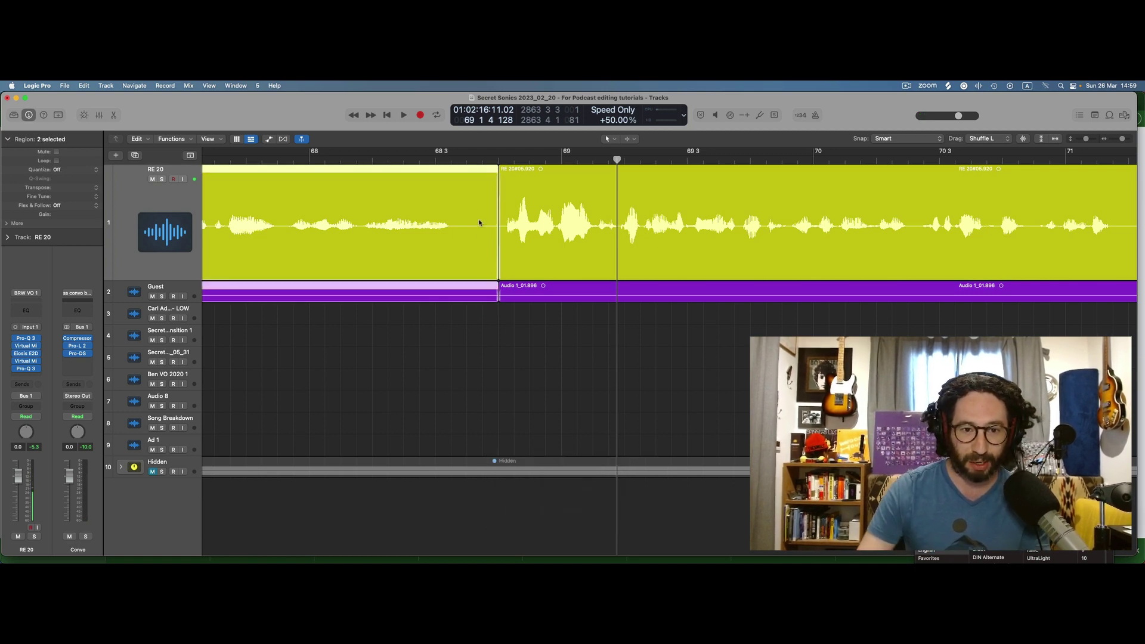
pyautogui.moveTo(496, 264); pyautogui.dragTo(475, 279)
pyautogui.keyDown('shift'); pyautogui.click(354, 362); pyautogui.keyUp('shift')
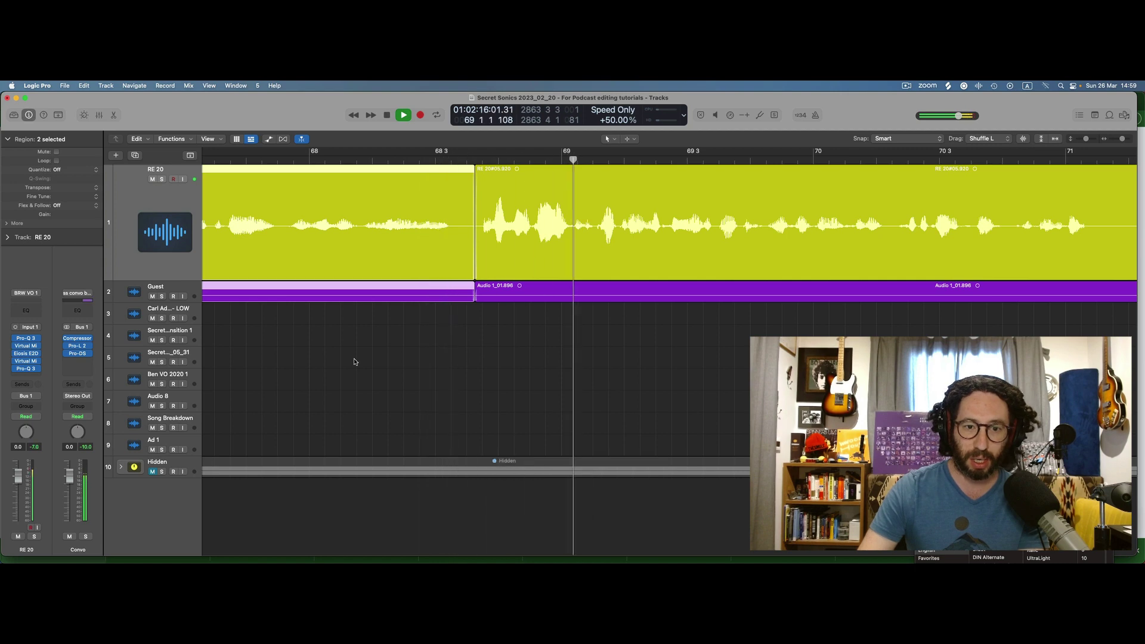
pyautogui.press('space')
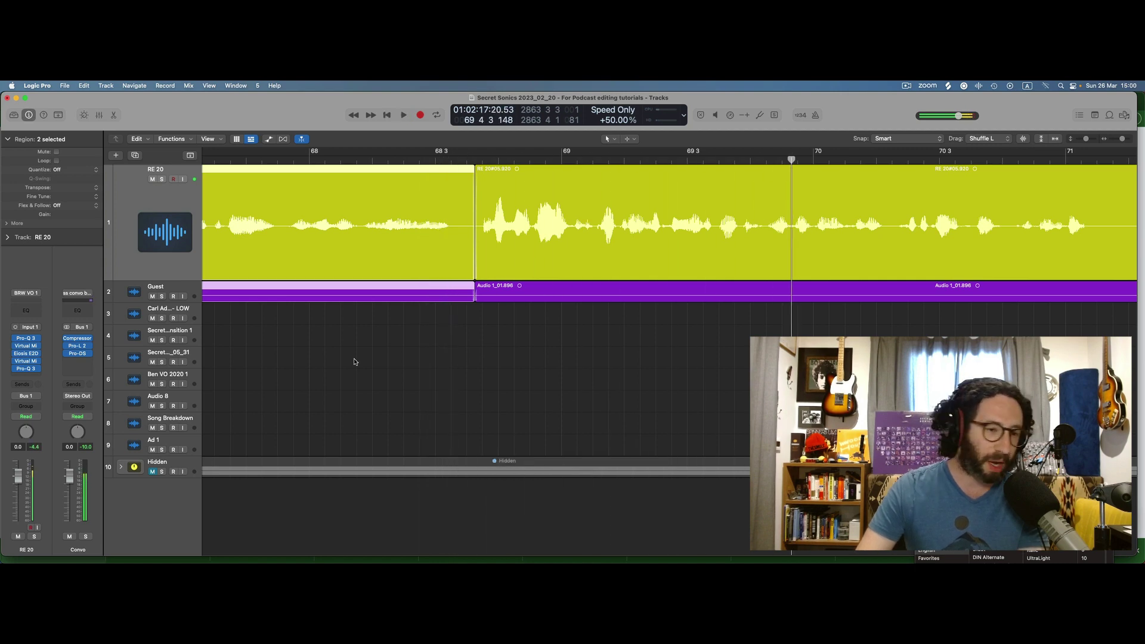
# Step: Look over the edited regions and joins on the RE 20 and Guest tracks between about bars 60 and 80
pyautogui.scroll(-5, 354, 362)
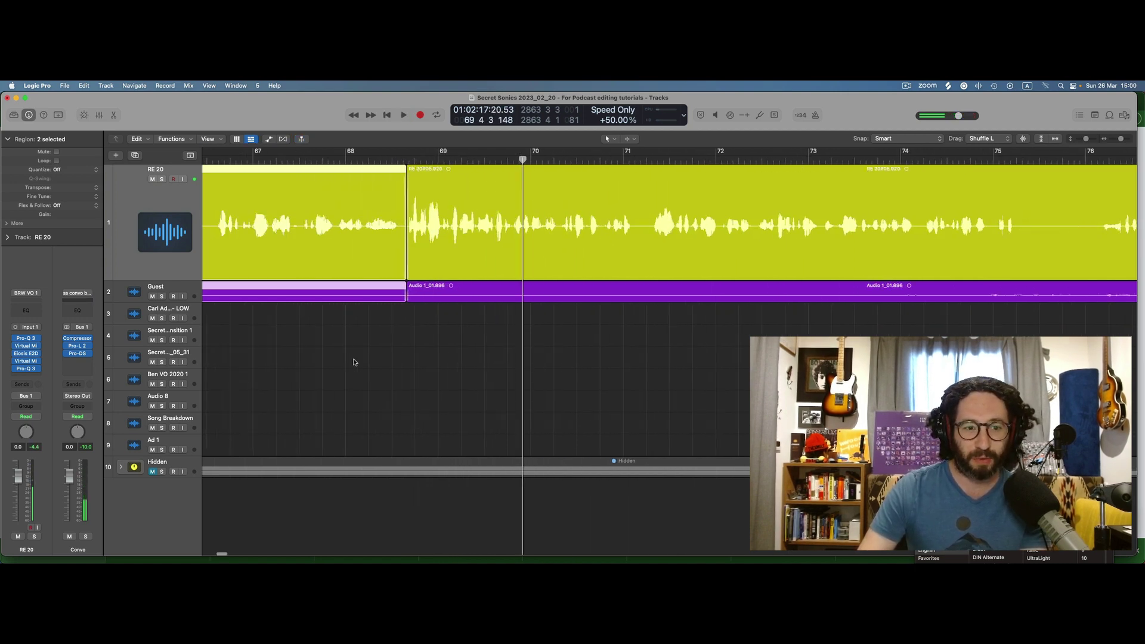
pyautogui.hscroll(-3, 353, 362)
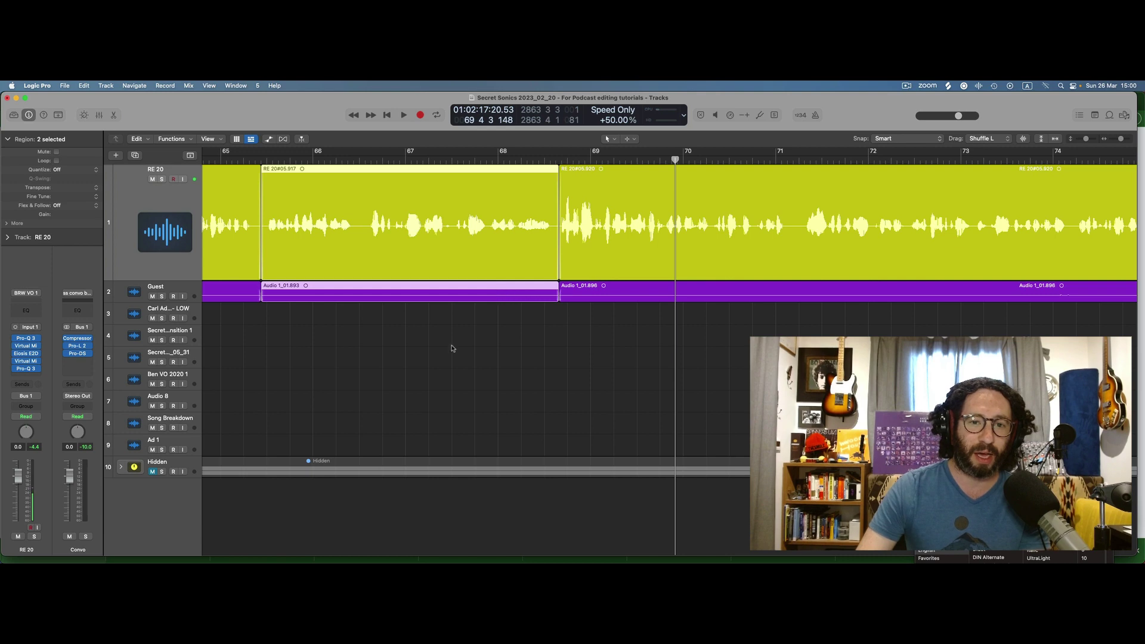
pyautogui.hscroll(8, 457, 346)
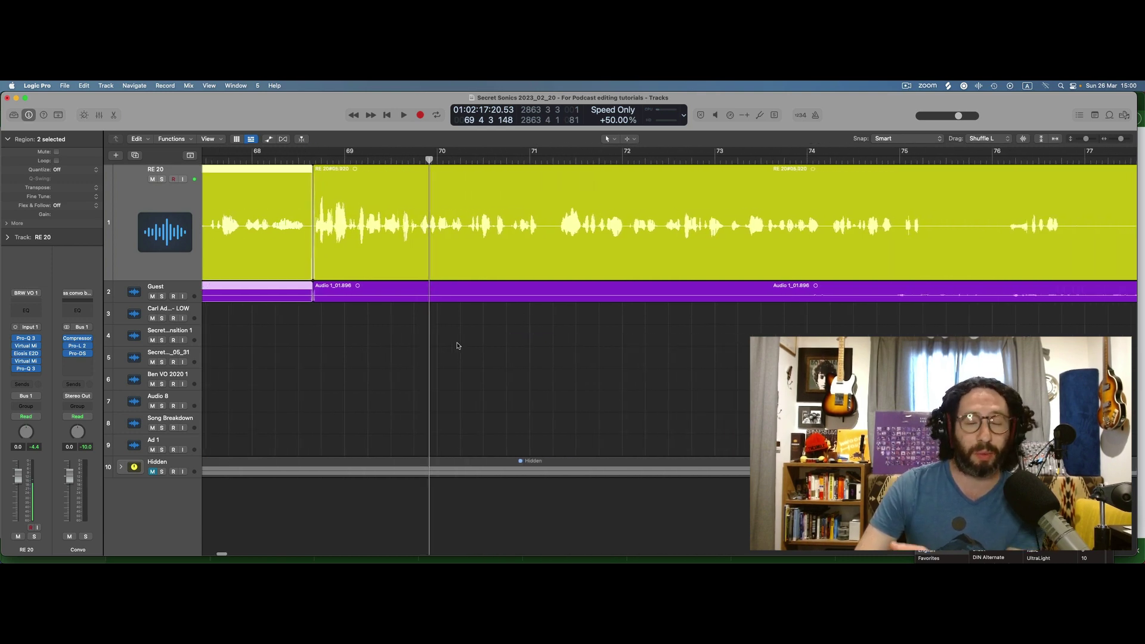
pyautogui.hscroll(5, 777, 298)
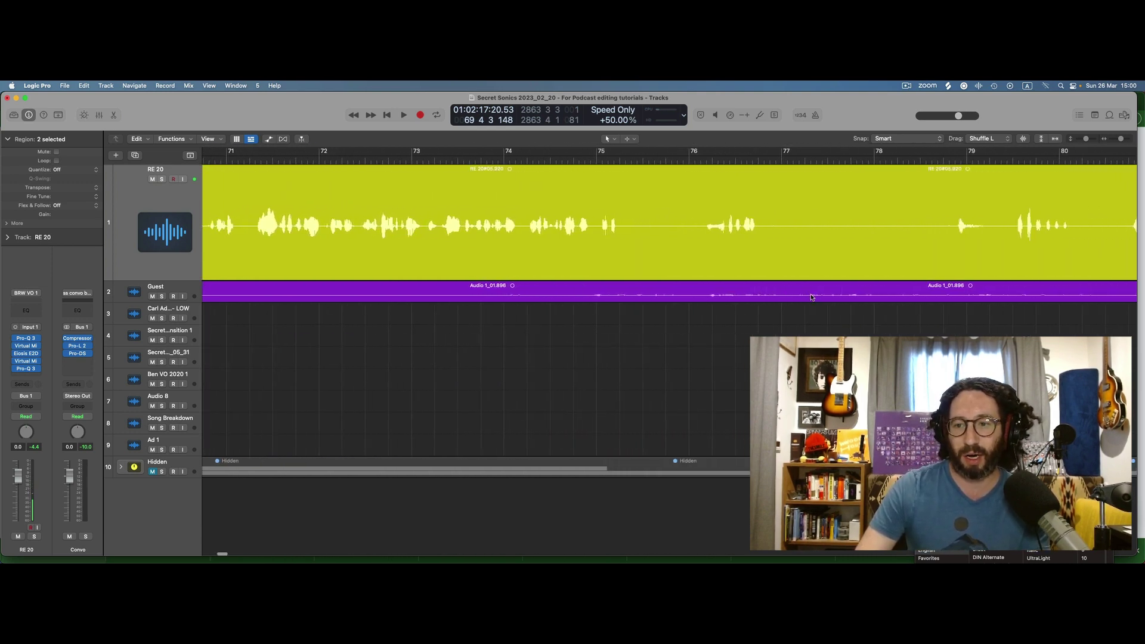
pyautogui.hscroll(-15, 799, 297)
pyautogui.hscroll(-10, 810, 297)
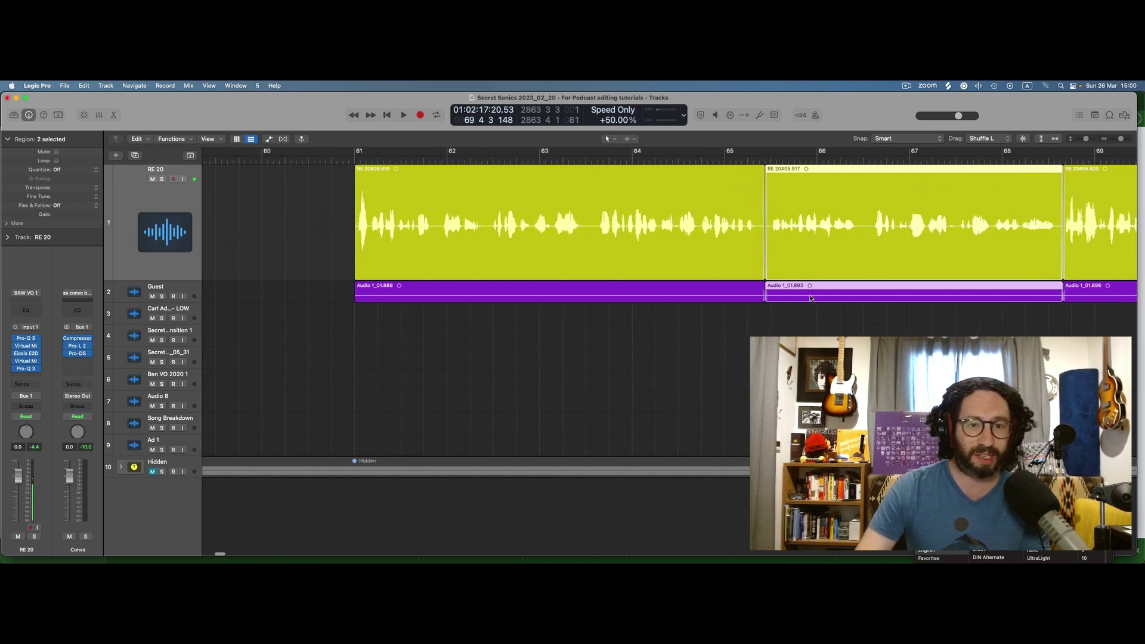
pyautogui.hscroll(8, 811, 297)
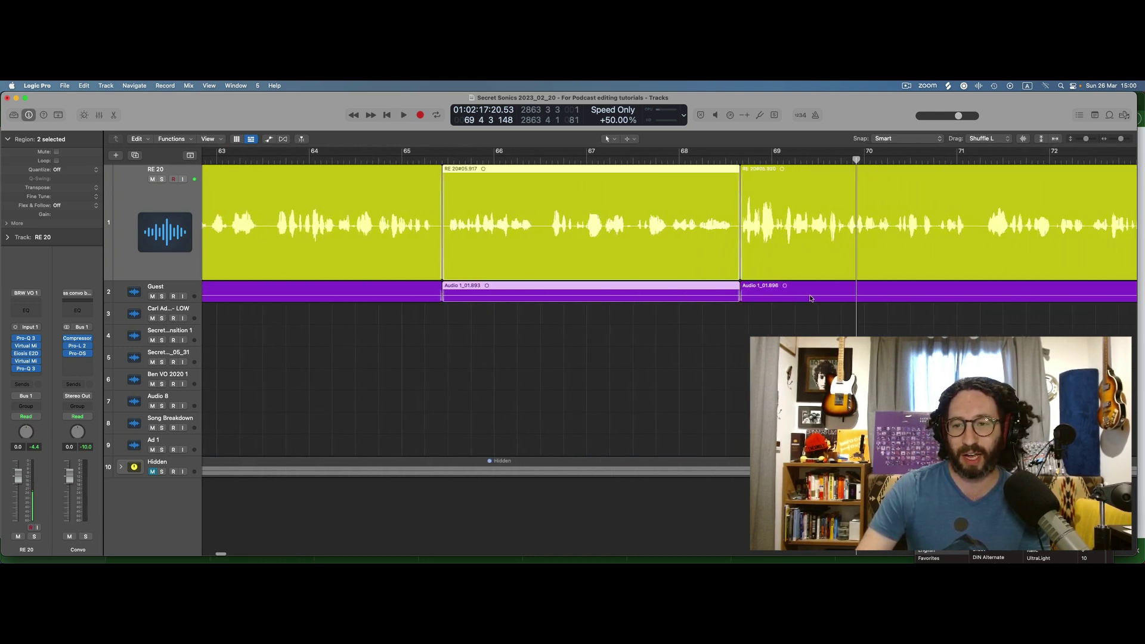
pyautogui.hscroll(4, 551, 357)
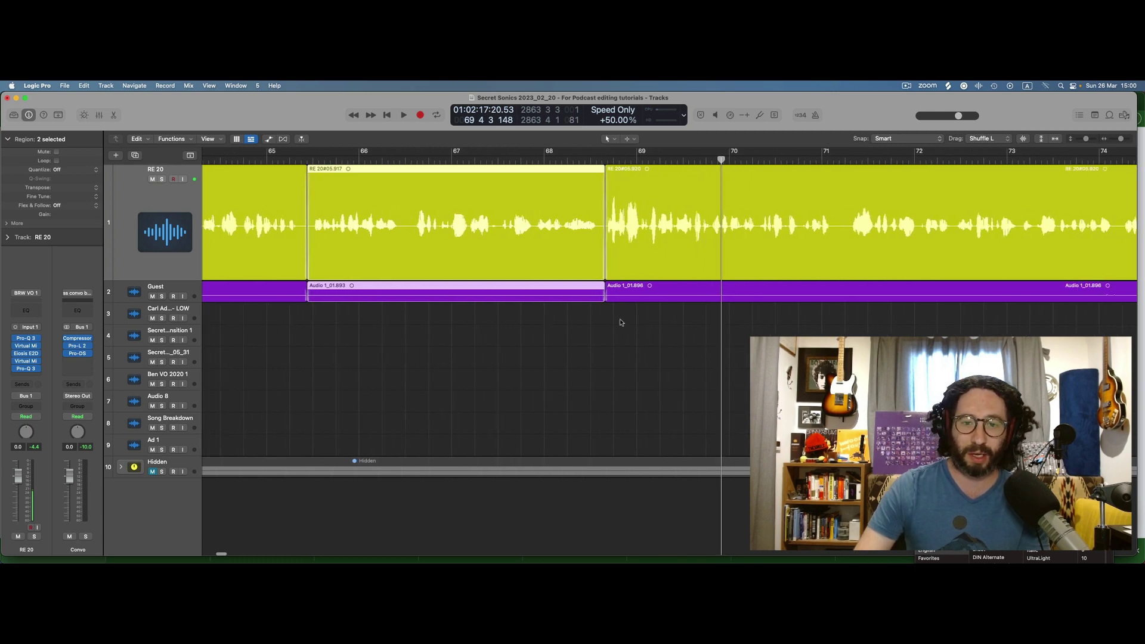
# Step: Try marquee-deleting about 66 4 to 67 3 on the Guest track alone in Shuffle L mode, and undo the deletion
pyautogui.click(634, 293)
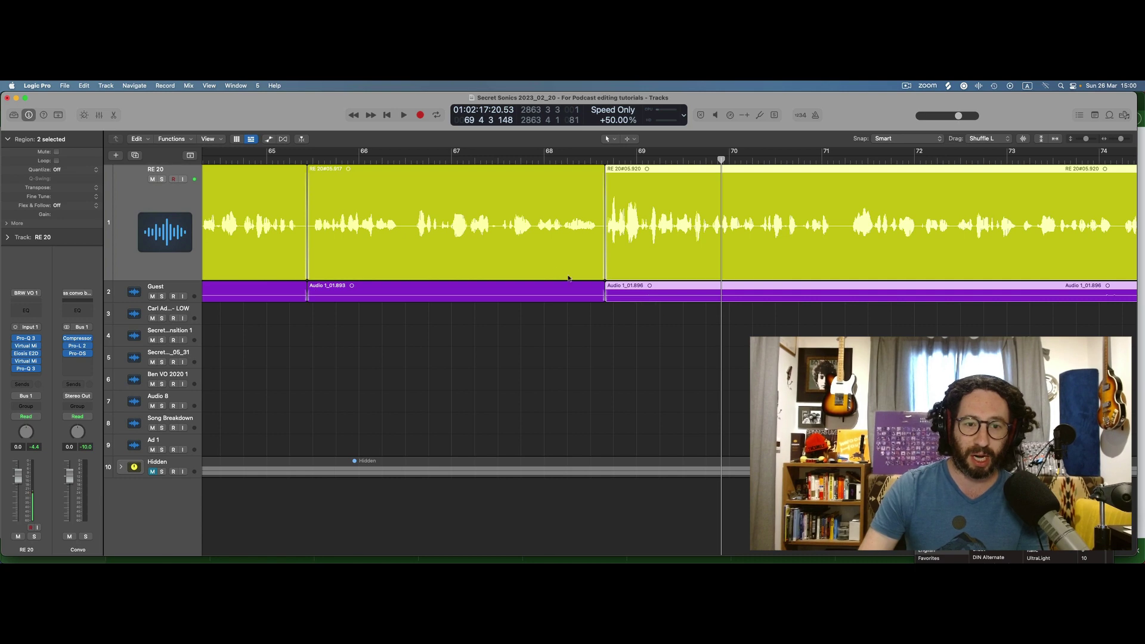
pyautogui.moveTo(511, 173); pyautogui.dragTo(511, 296)
pyautogui.click(484, 286)
pyautogui.press('cmd+BackSpace')
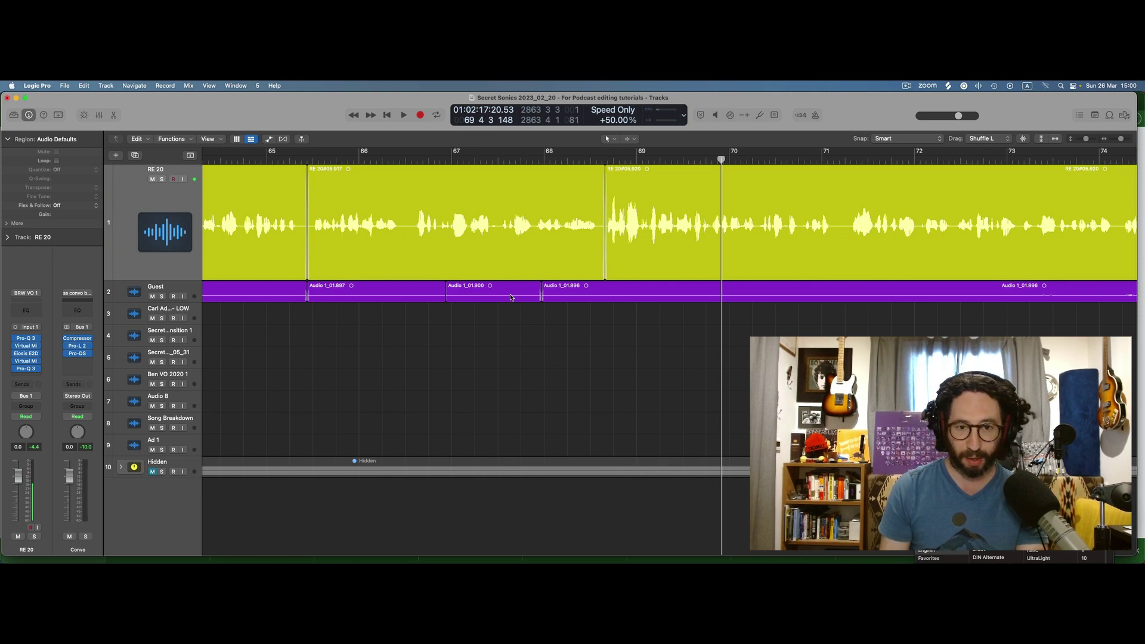
pyautogui.press('cmd+z')
pyautogui.press('cmd+z')
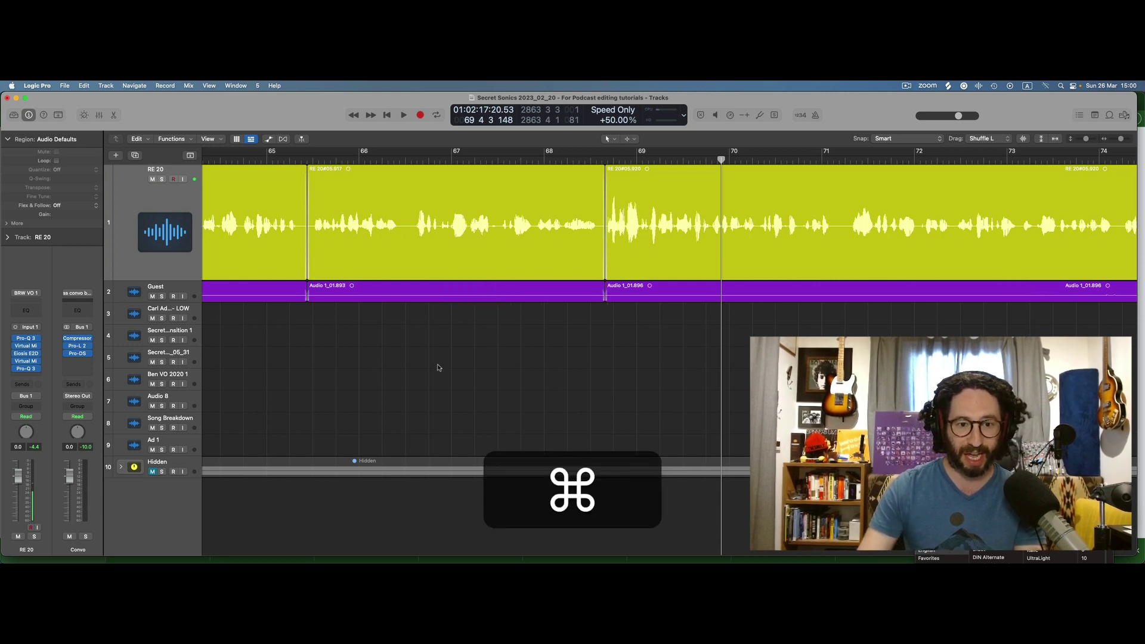
# Step: Try marquee-deleting about 66 4 to 67 2 across both the RE 20 and Guest tracks, and undo the deletion
pyautogui.moveTo(436, 292); pyautogui.dragTo(481, 316)
pyautogui.press('super+BackSpace')
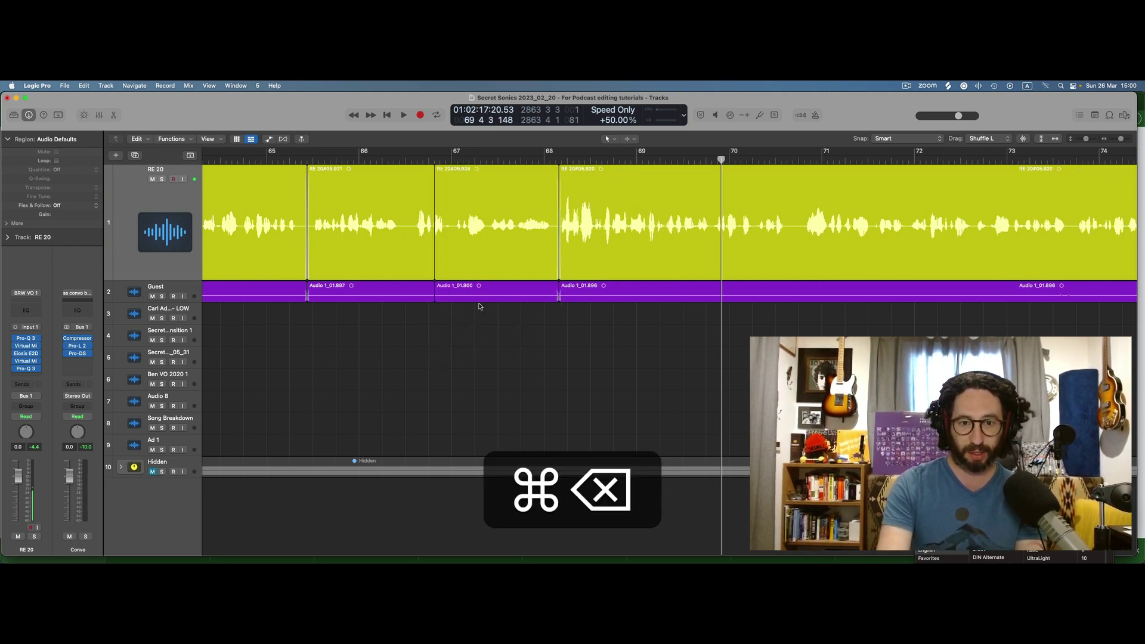
pyautogui.press('super+z')
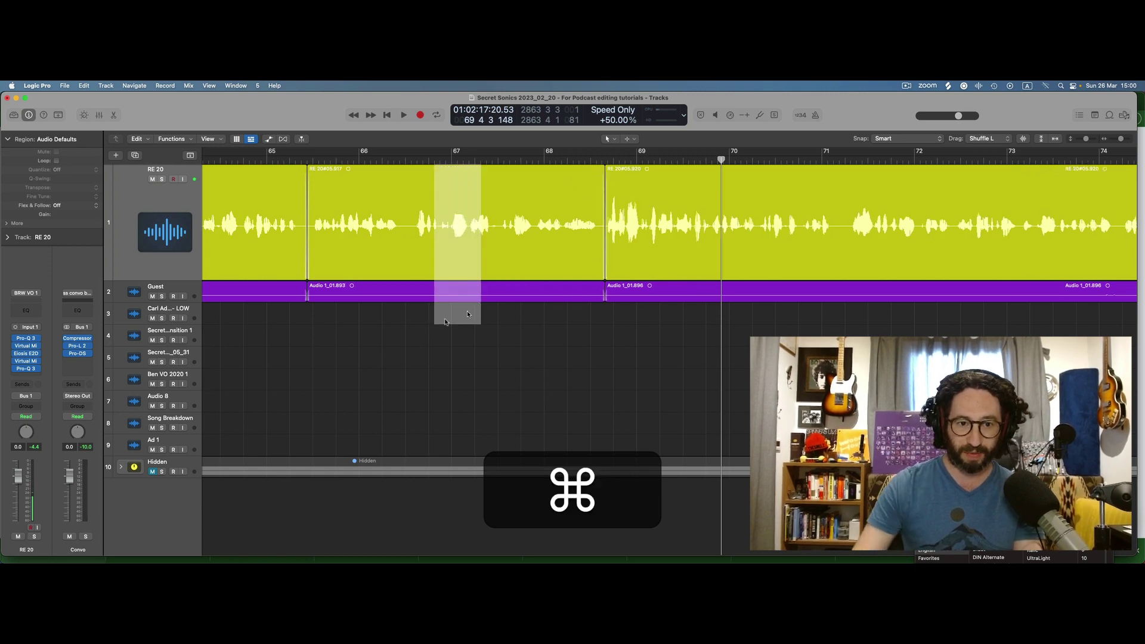
# Step: Try splitting both tracks at the marquee and deleting only the Guest piece, undo both changes, and clear the marquee
pyautogui.click(468, 315)
pyautogui.click(458, 296)
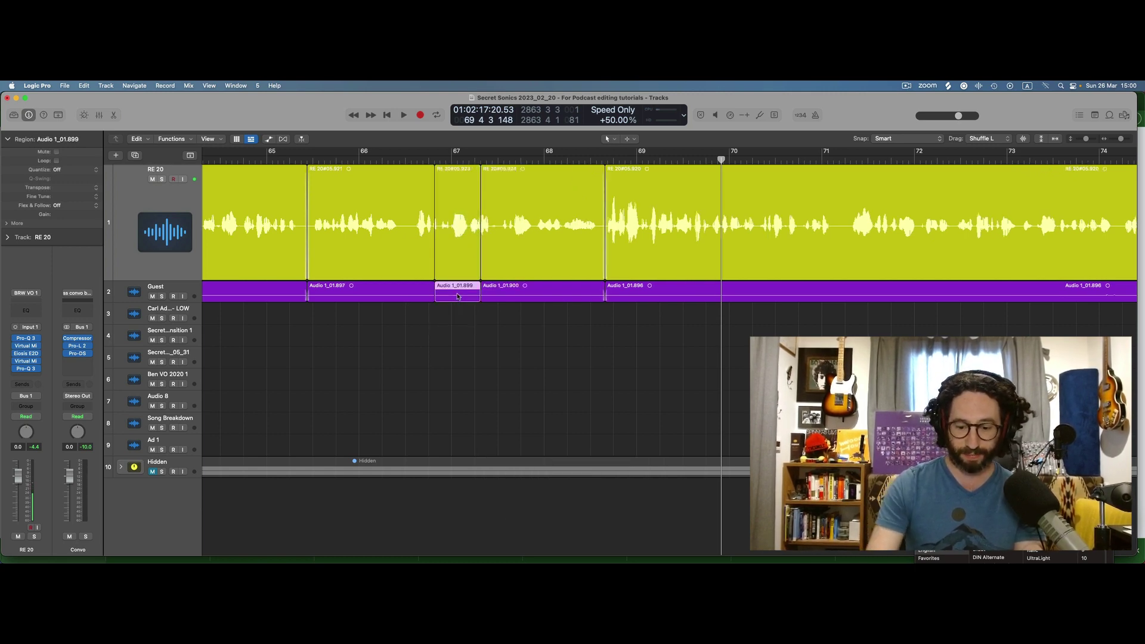
pyautogui.press('BackSpace')
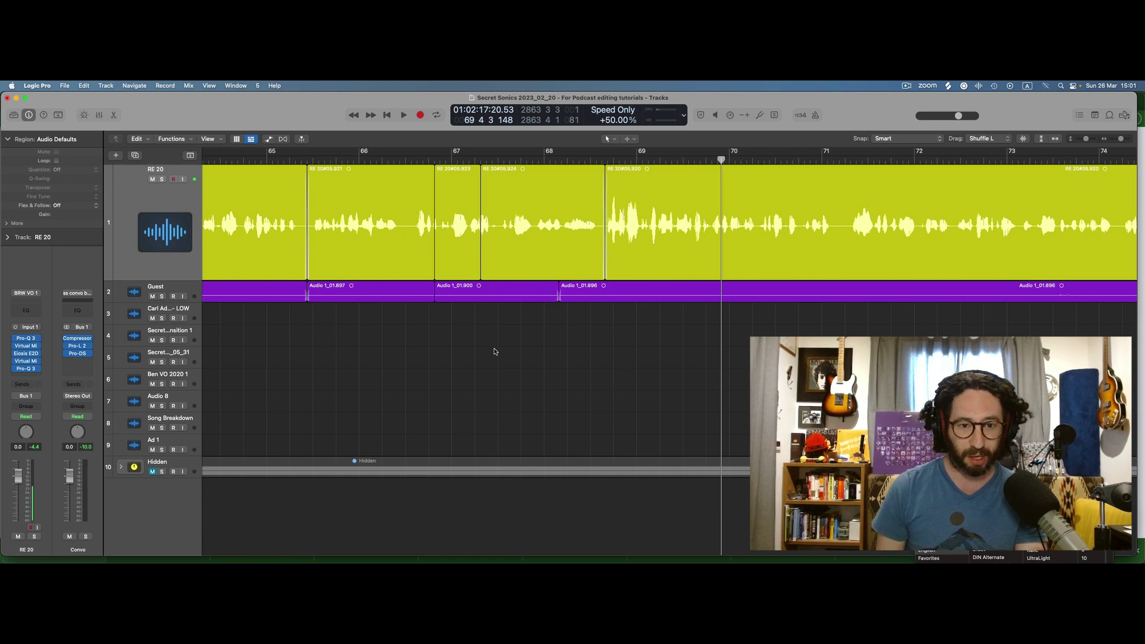
pyautogui.press('super+z')
pyautogui.press('super+z')
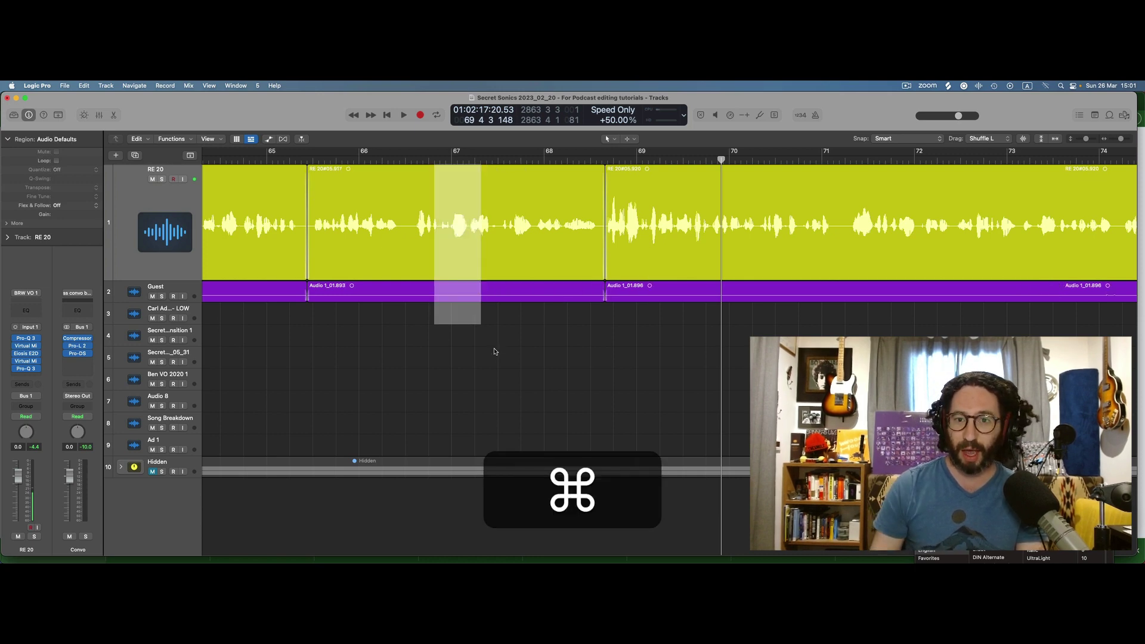
pyautogui.click(543, 328)
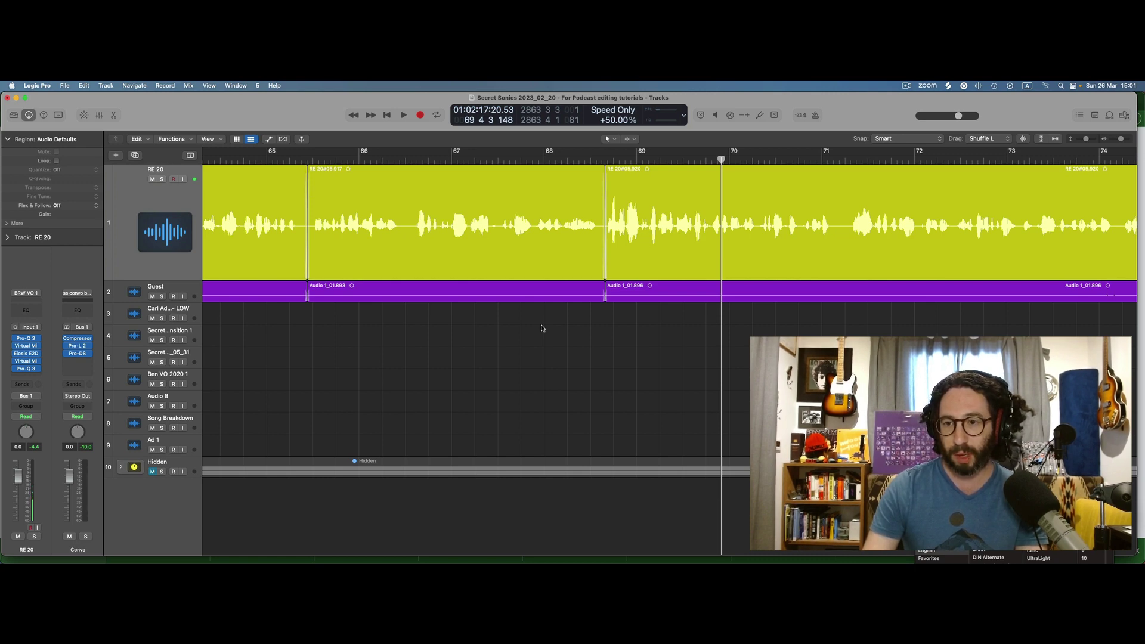
# Step: Switch the drag mode to No Overlap and extend the end of the Guest region before the join to just before bar 69
pyautogui.hscroll(5, 542, 328)
pyautogui.hscroll(-5, 543, 328)
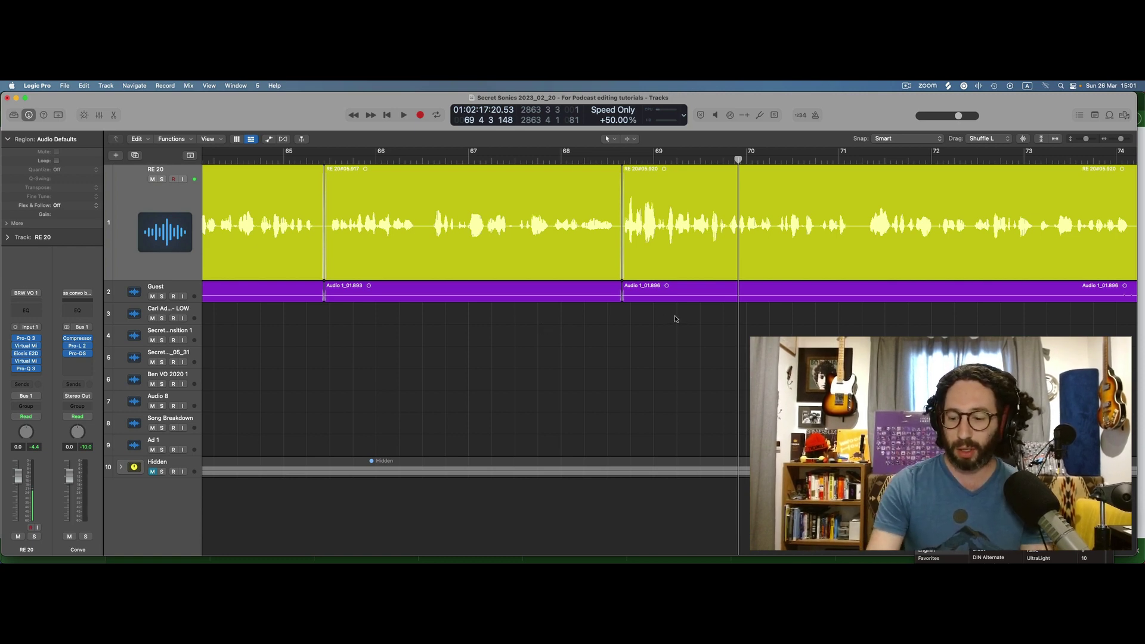
pyautogui.press('F17')
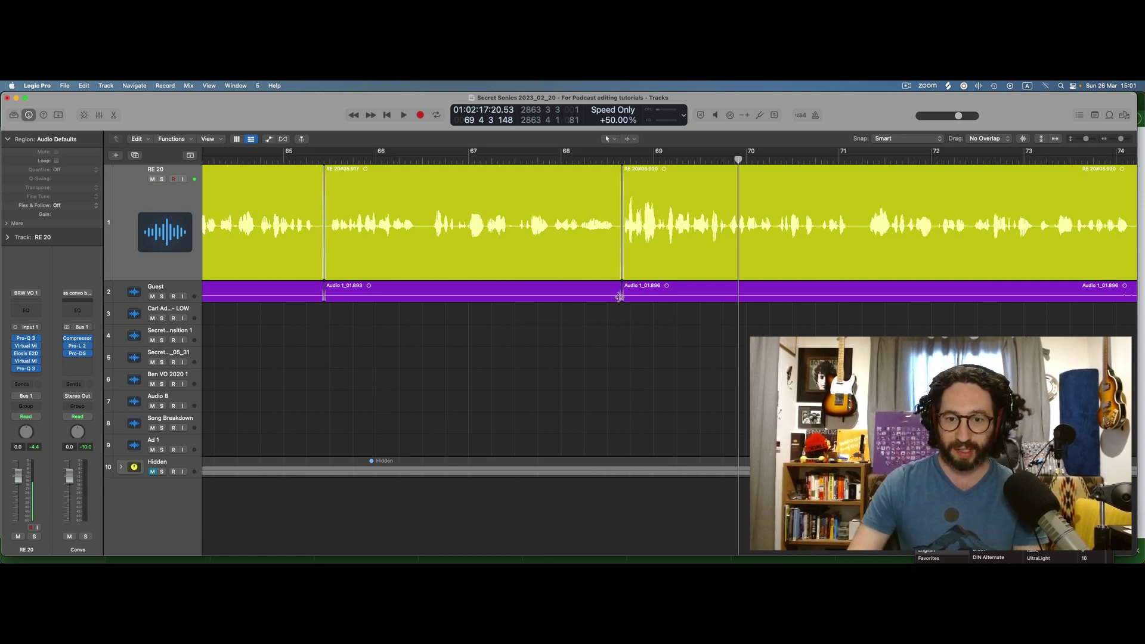
pyautogui.moveTo(621, 297); pyautogui.dragTo(648, 299)
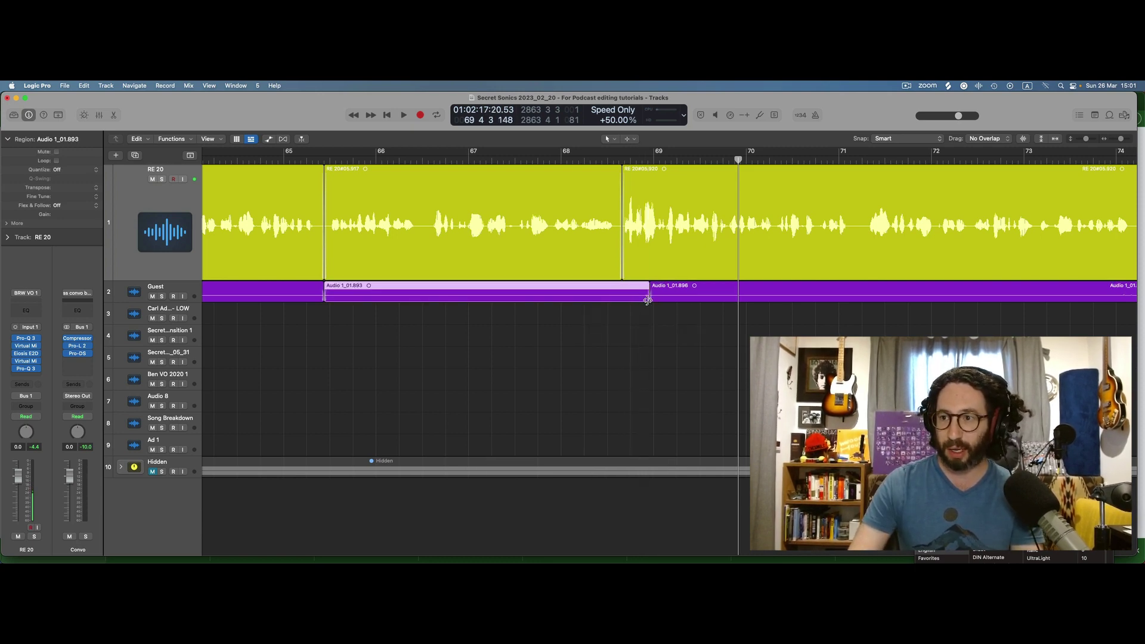
# Step: Marquee-split both tracks from about 68 1 to 69 2, and switch the drag mode to Shuffle R
pyautogui.moveTo(579, 272); pyautogui.dragTo(680, 299)
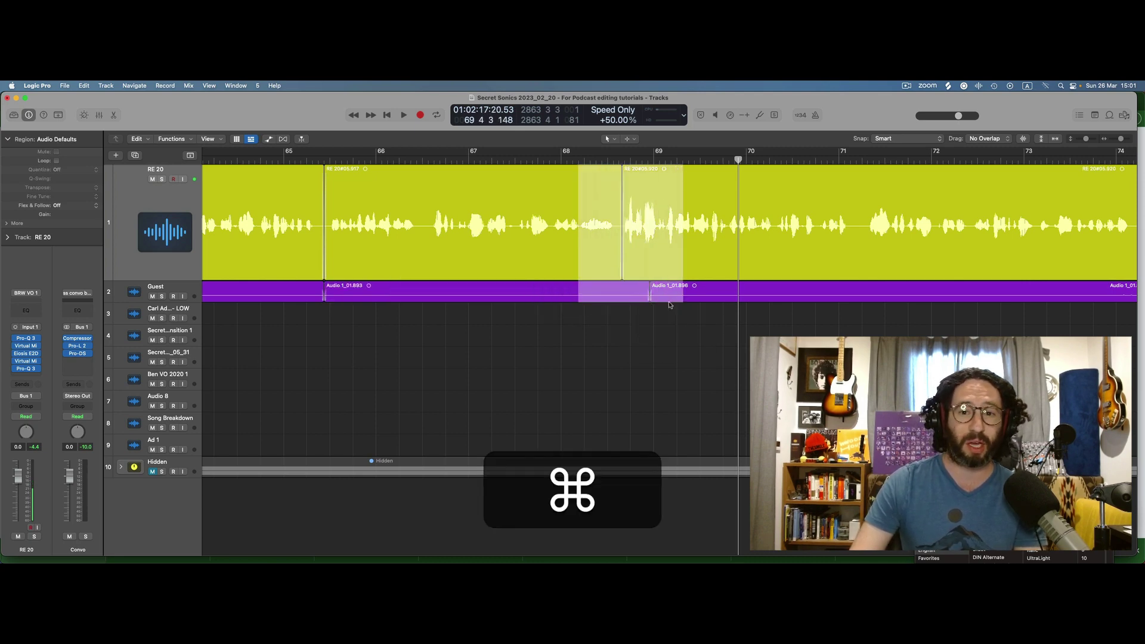
pyautogui.click(618, 288)
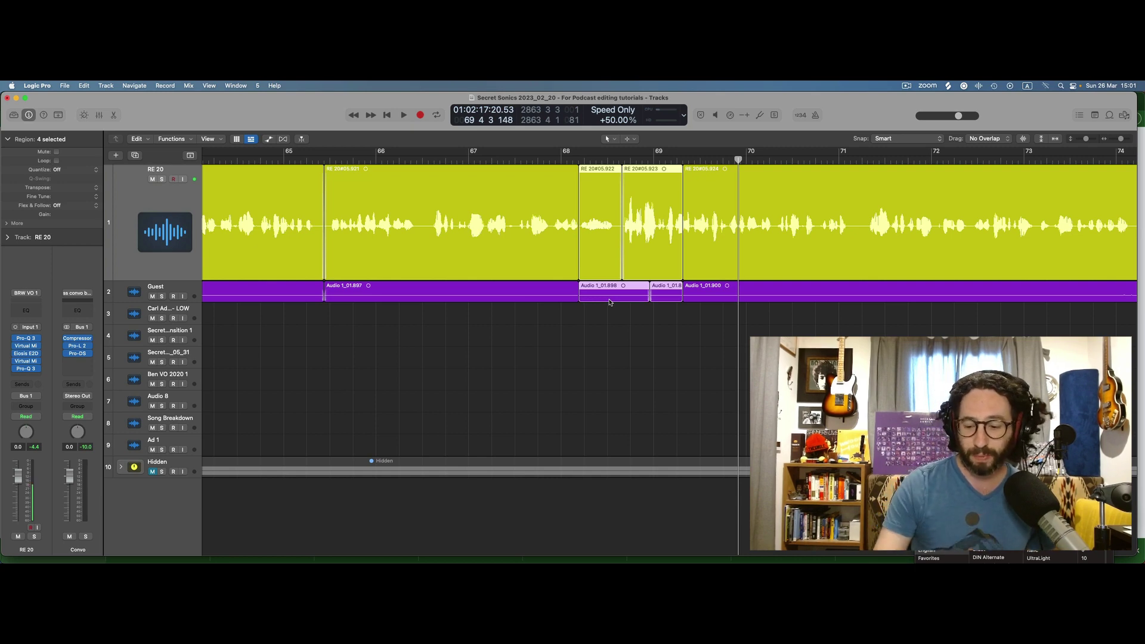
pyautogui.press('6')
pyautogui.press('F18')
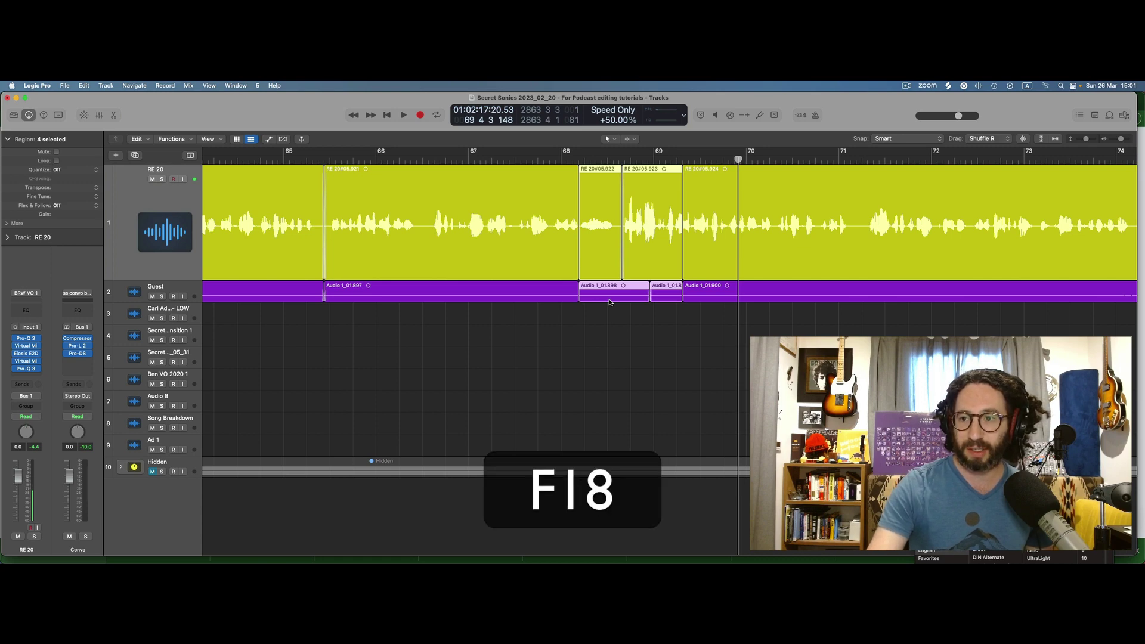
pyautogui.press('6')
pyautogui.press('F18')
pyautogui.press('6')
pyautogui.press('F18')
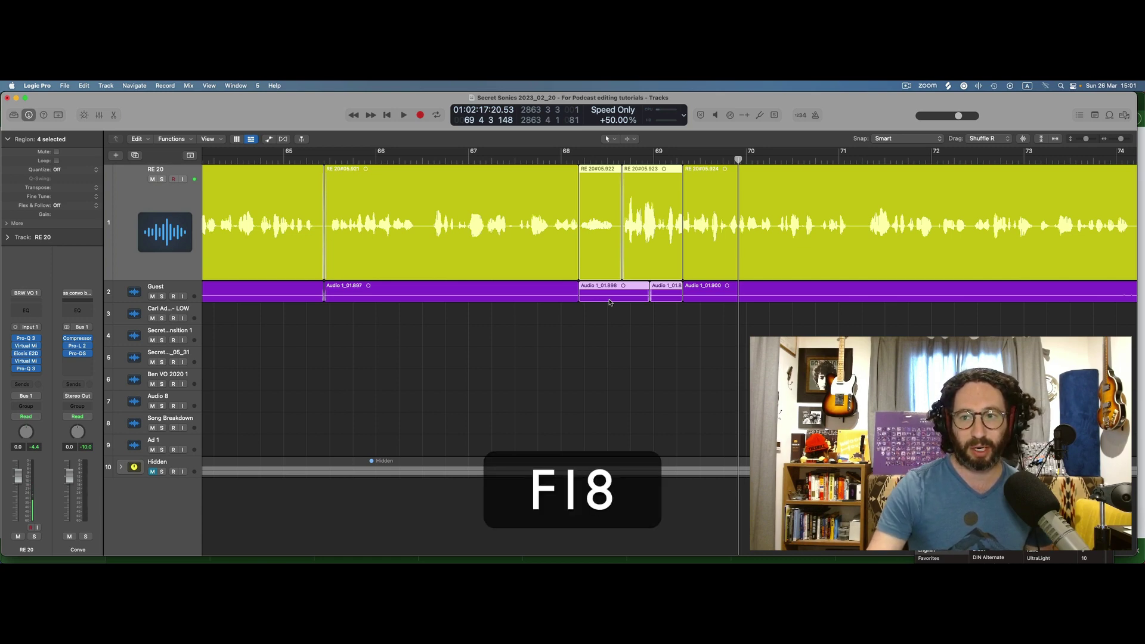
pyautogui.press('super')
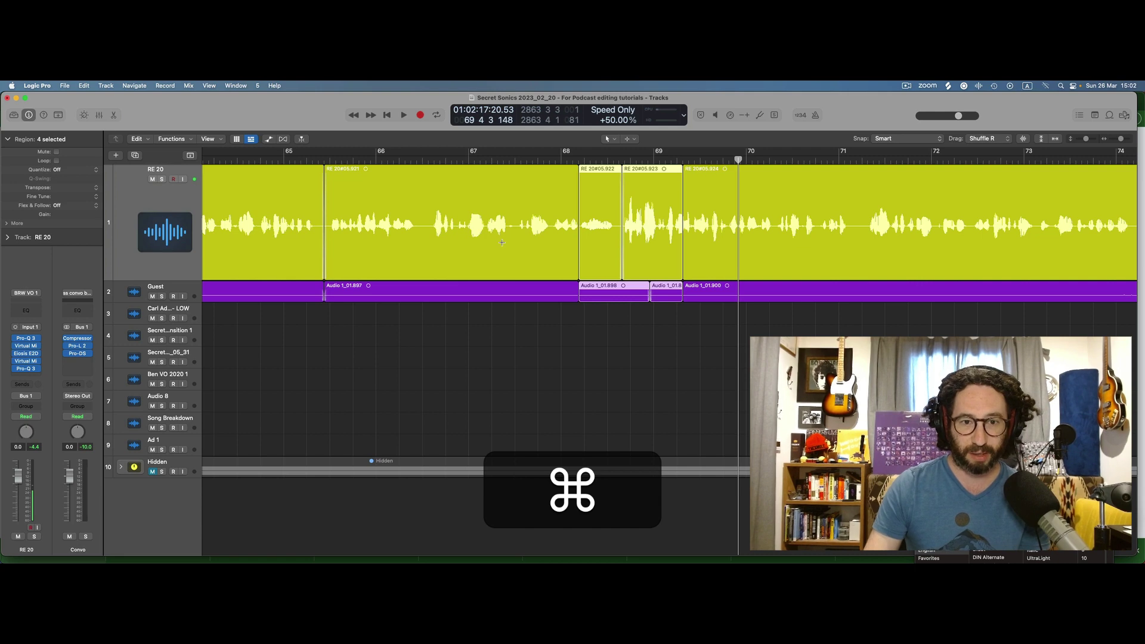